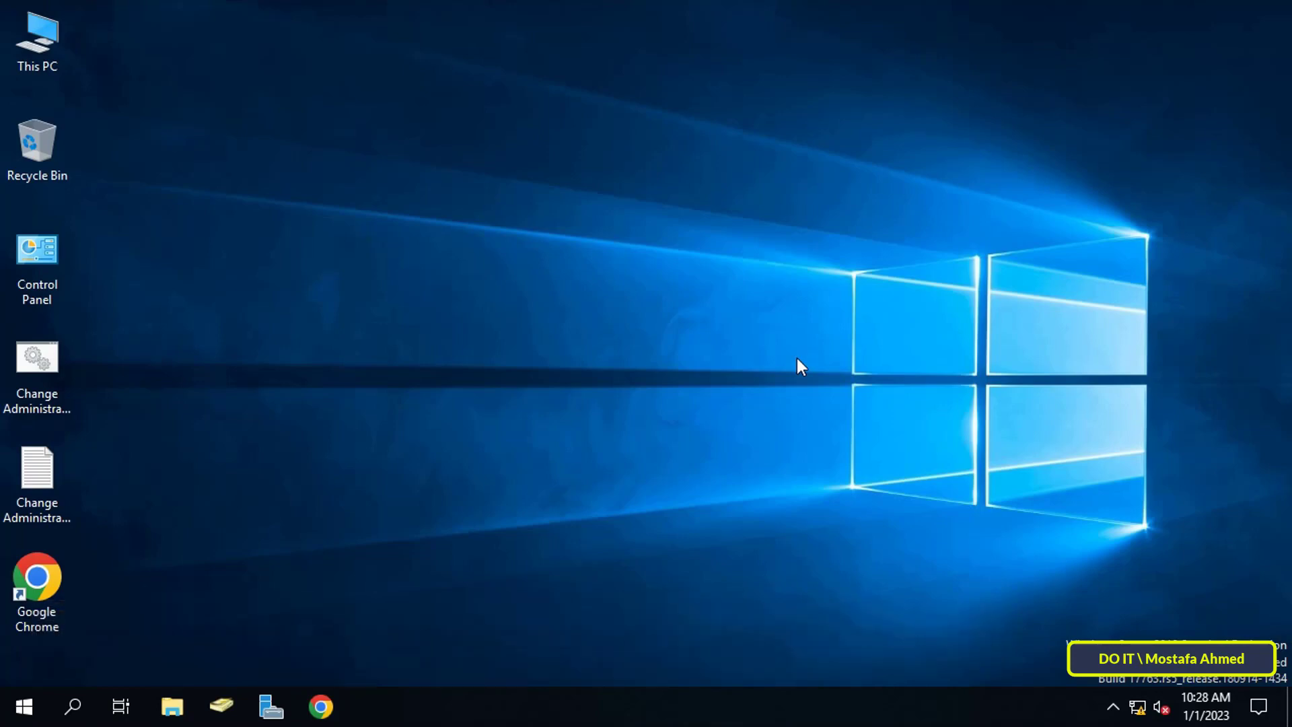
# Step: Launch Server Manager and start Group Policy Management from its Tools menu
pyautogui.click(269, 708)
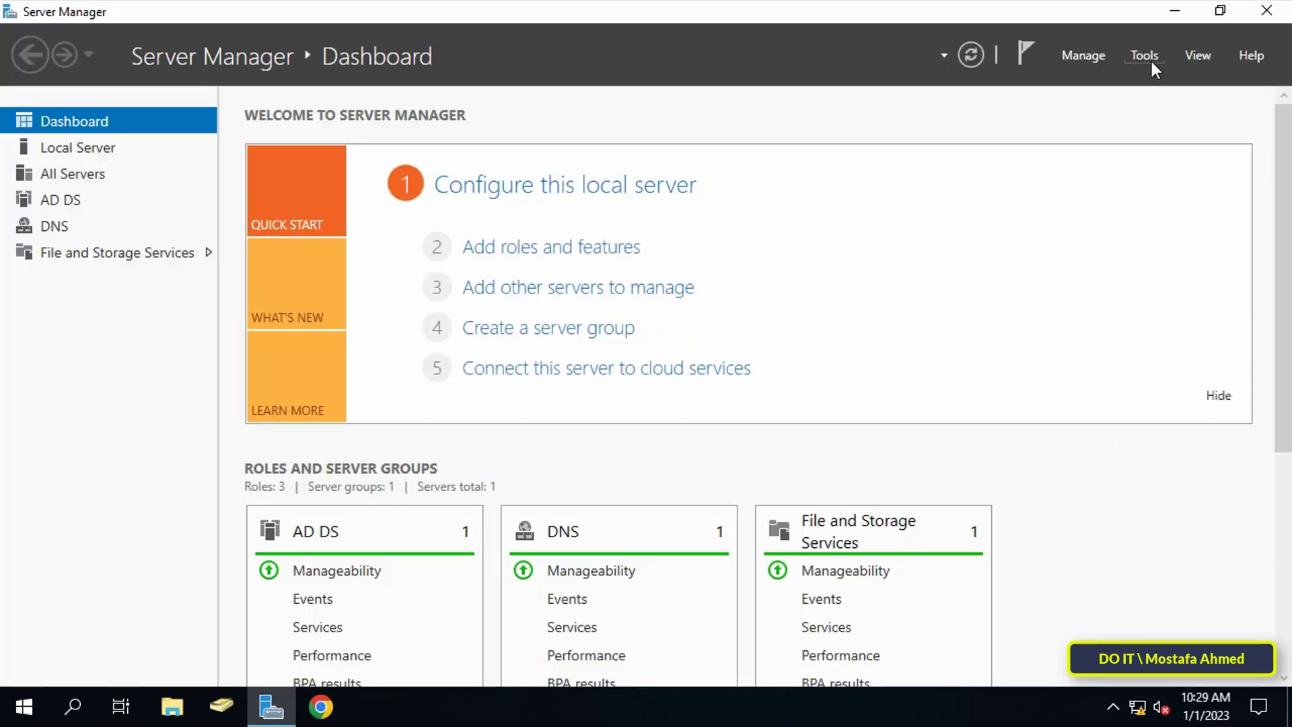
pyautogui.click(1152, 58)
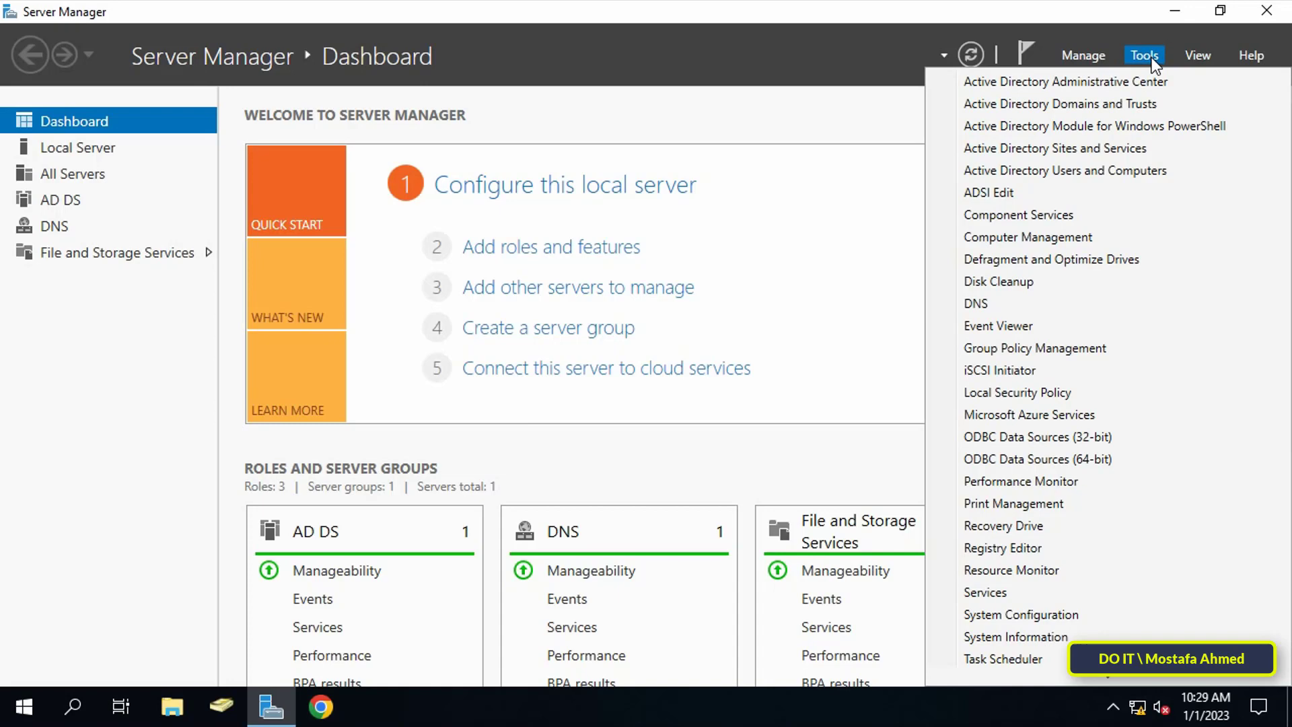
pyautogui.scroll(-3, 1155, 121)
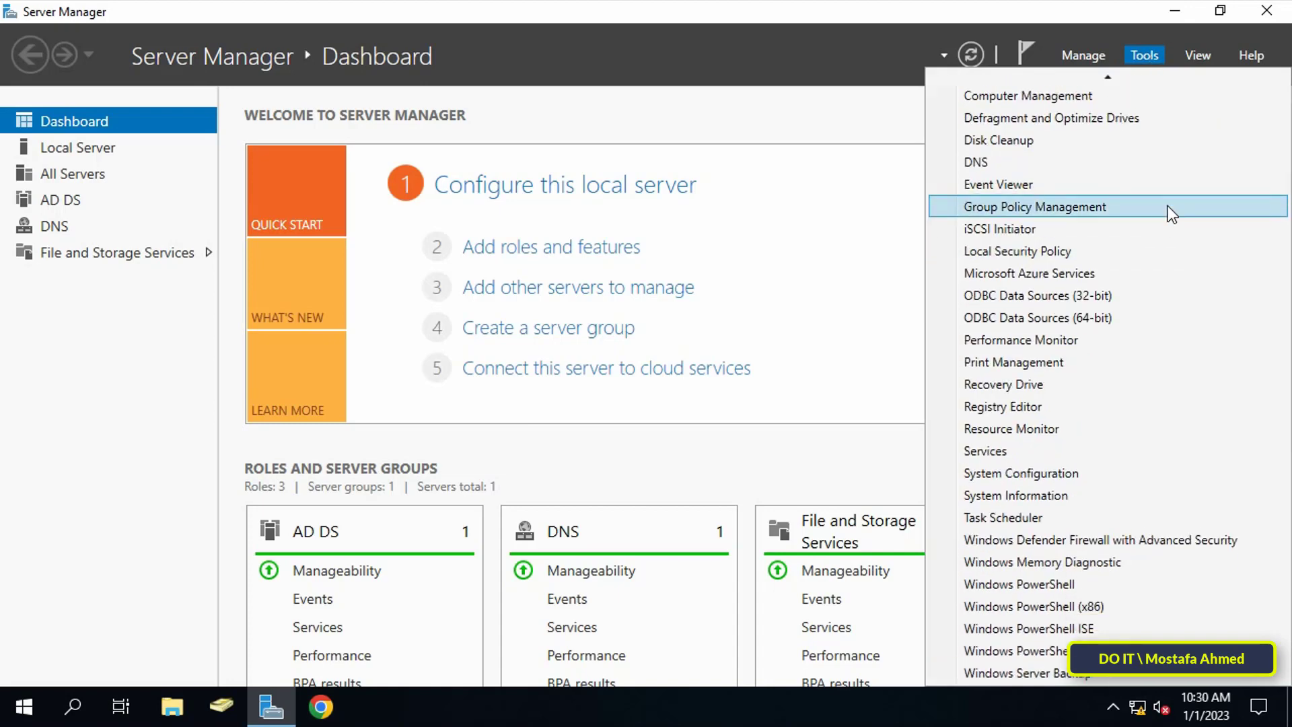
pyautogui.click(1169, 208)
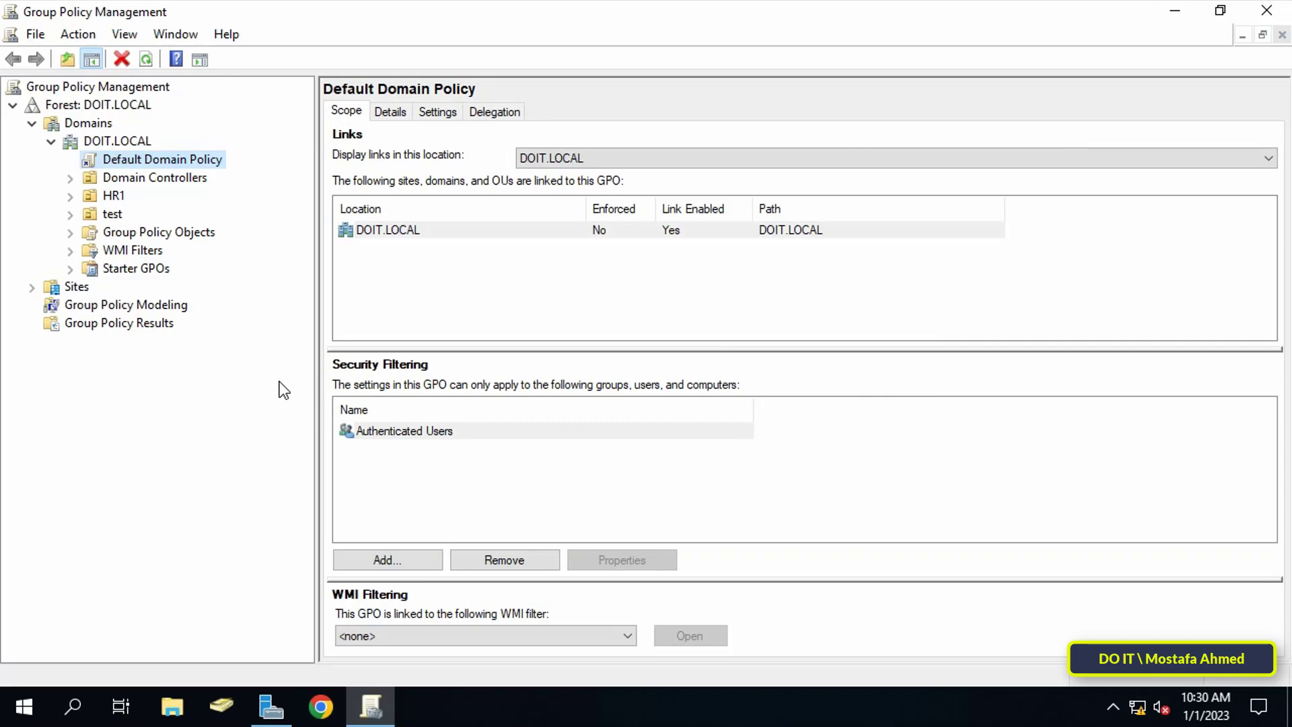
# Step: Create a new GPO named 'Who Add New Users' under Group Policy Objects and select it
pyautogui.click(179, 237)
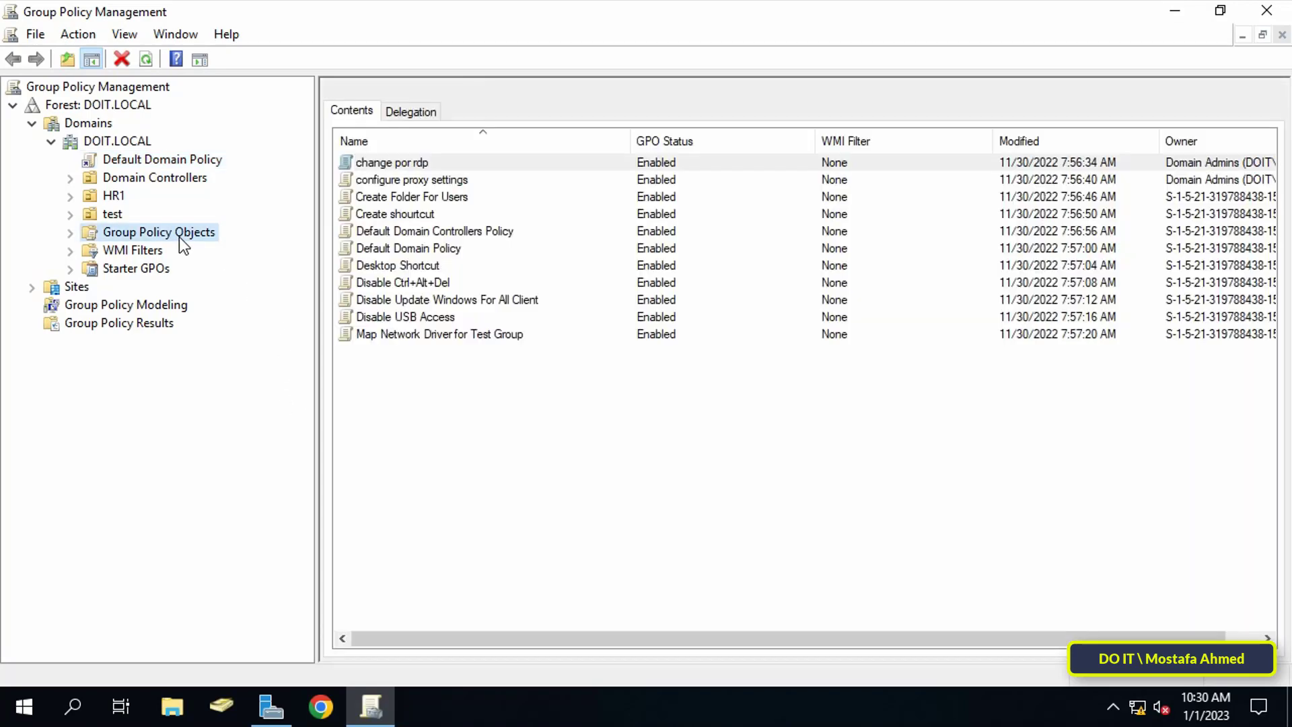
pyautogui.rightClick(465, 429)
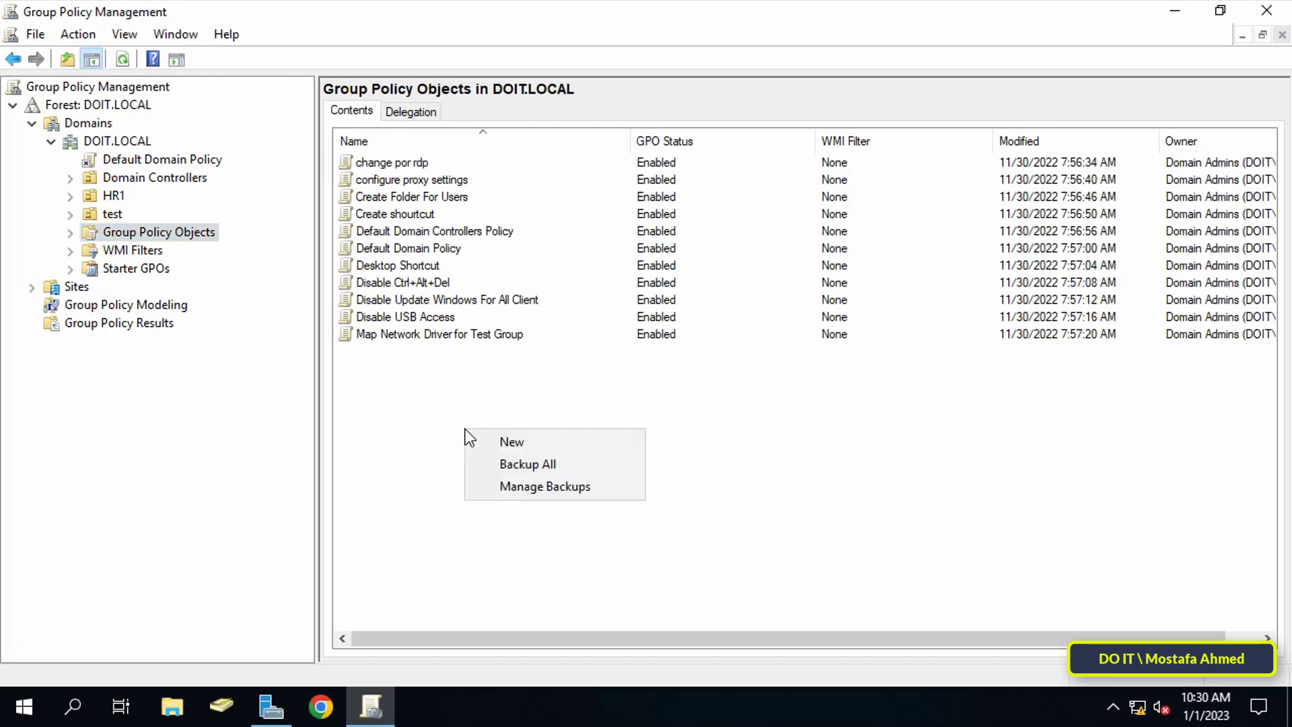
pyautogui.click(508, 442)
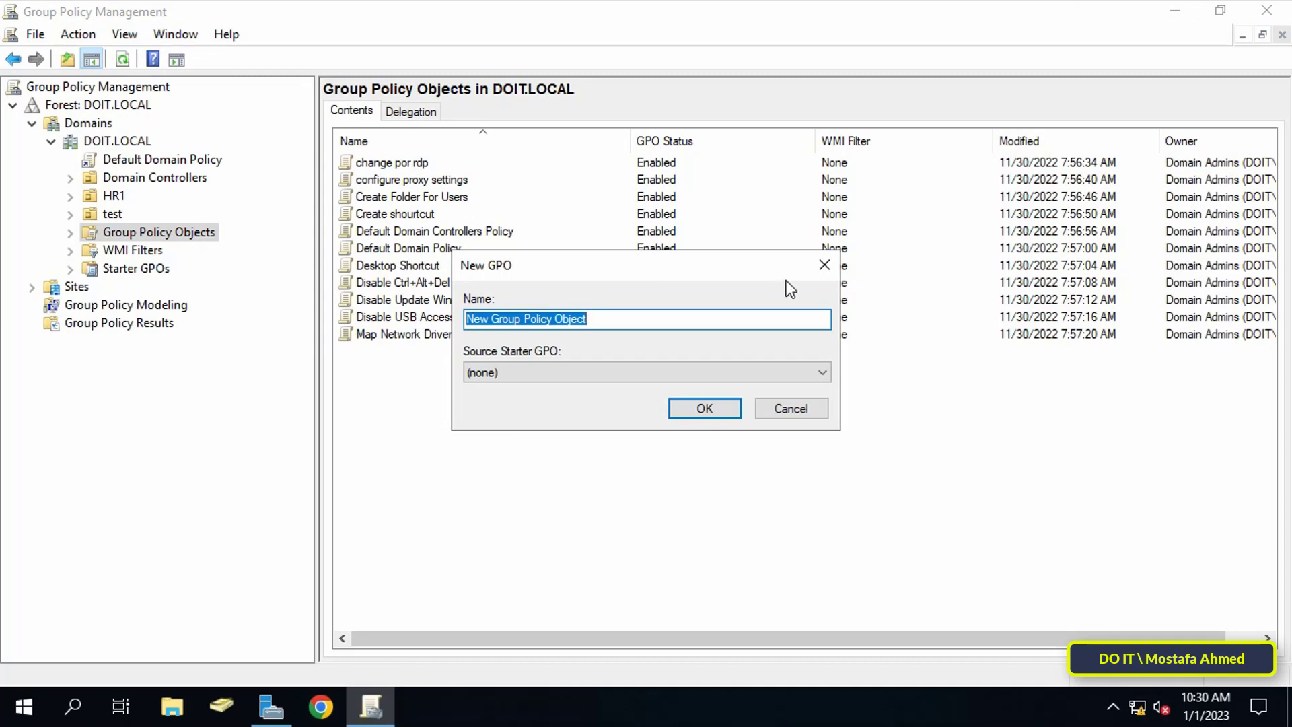
pyautogui.write('Who')
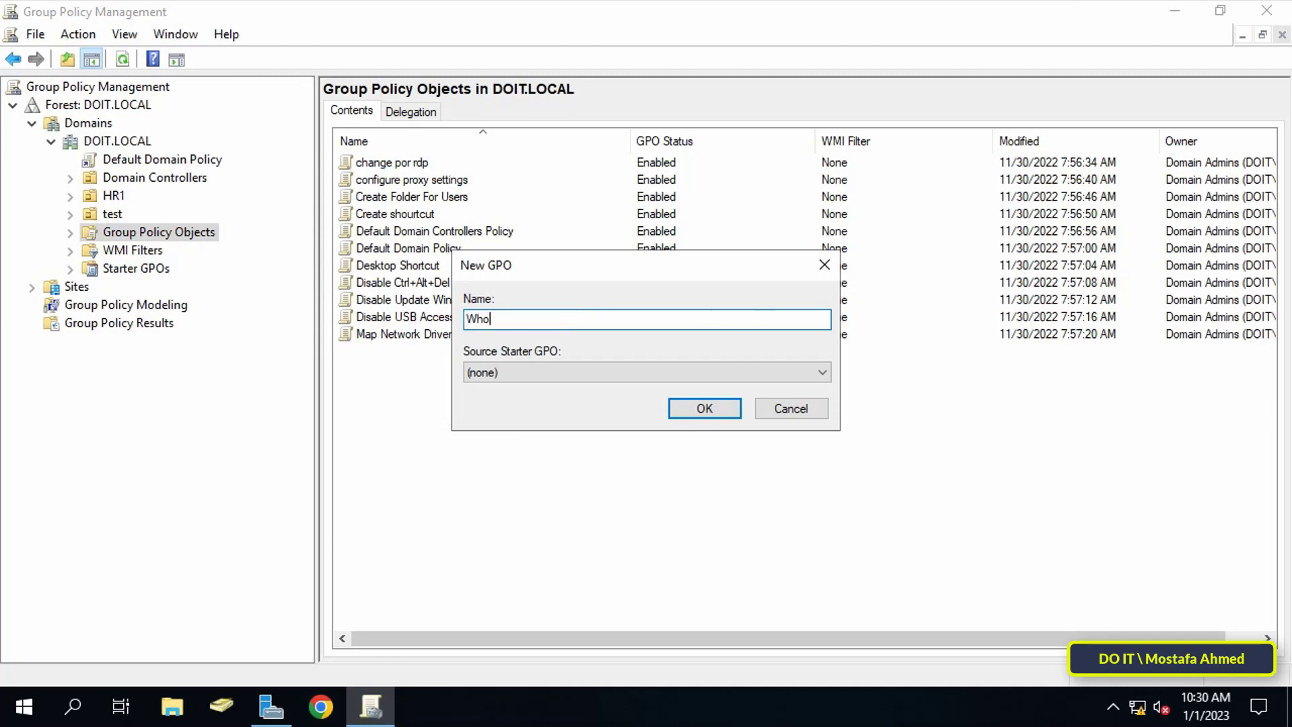
pyautogui.write(' Add New Users')
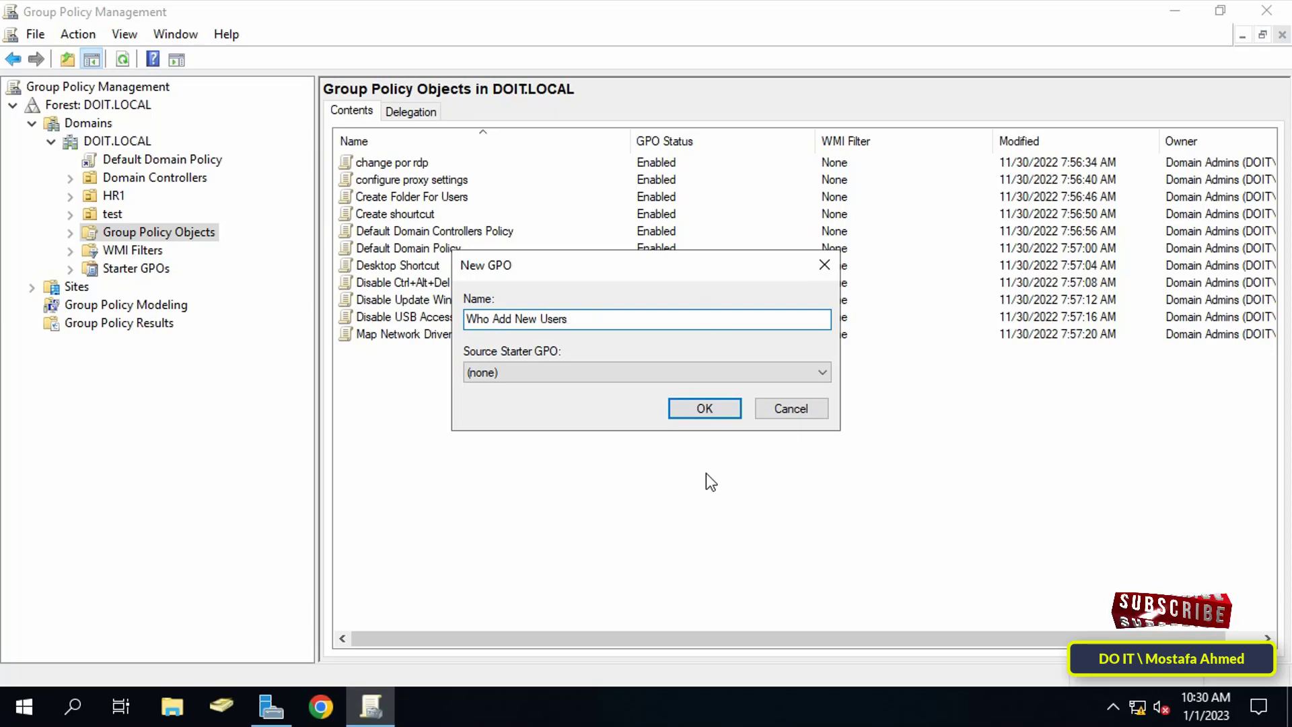
pyautogui.click(730, 410)
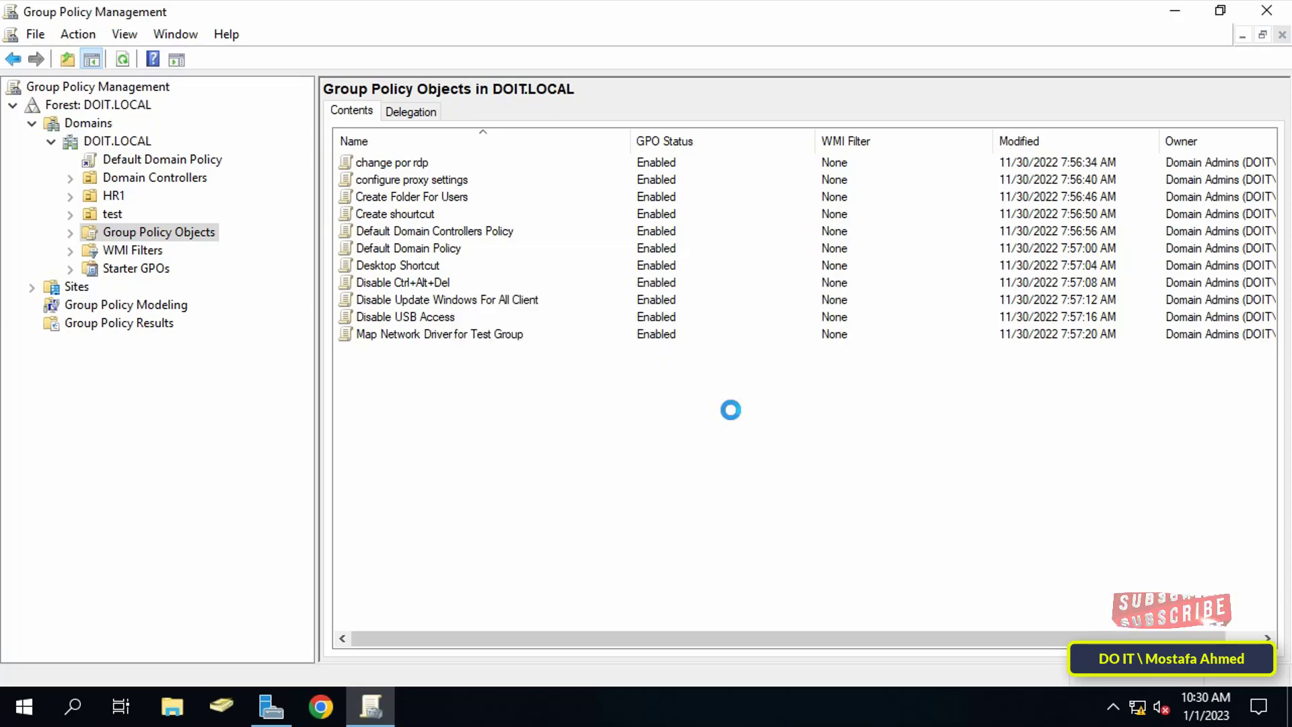
pyautogui.click(442, 353)
# Step: Open the Who Add New Users GPO in a maximized editor with a wider tree pane
pyautogui.rightClick(443, 352)
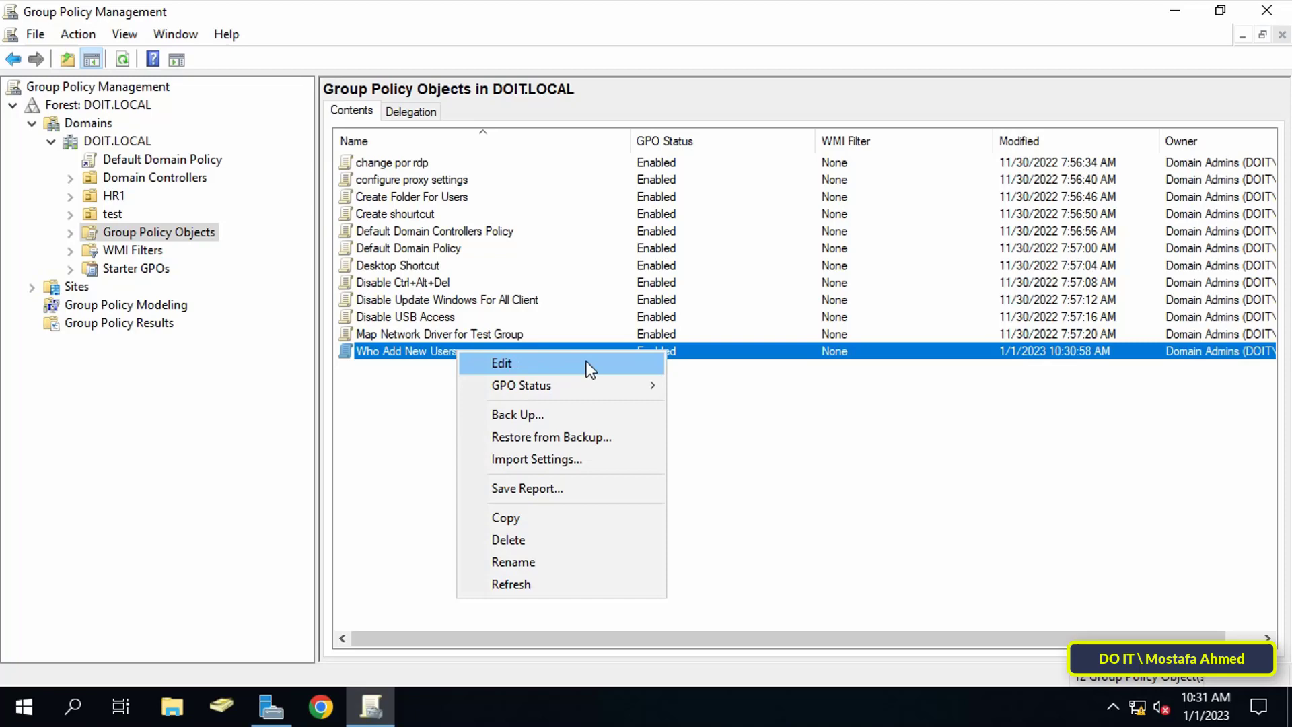
pyautogui.click(623, 364)
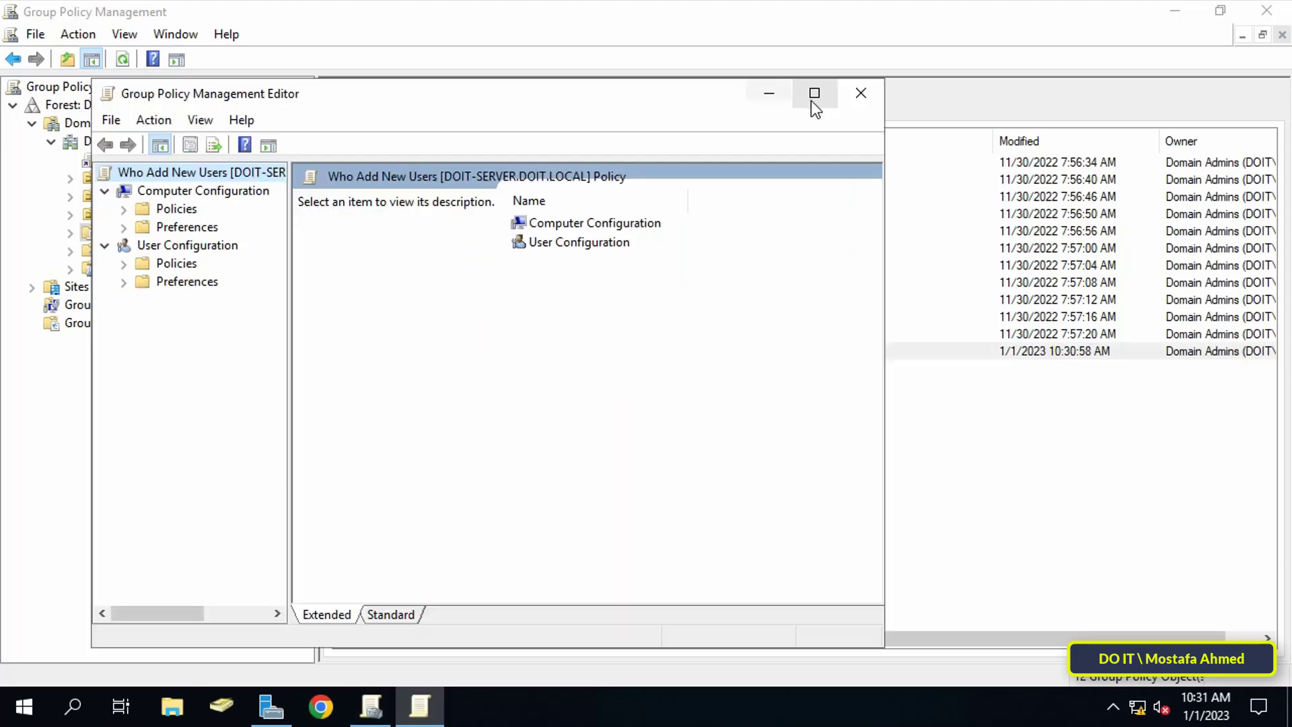
pyautogui.click(813, 94)
pyautogui.moveTo(210, 294); pyautogui.dragTo(258, 293)
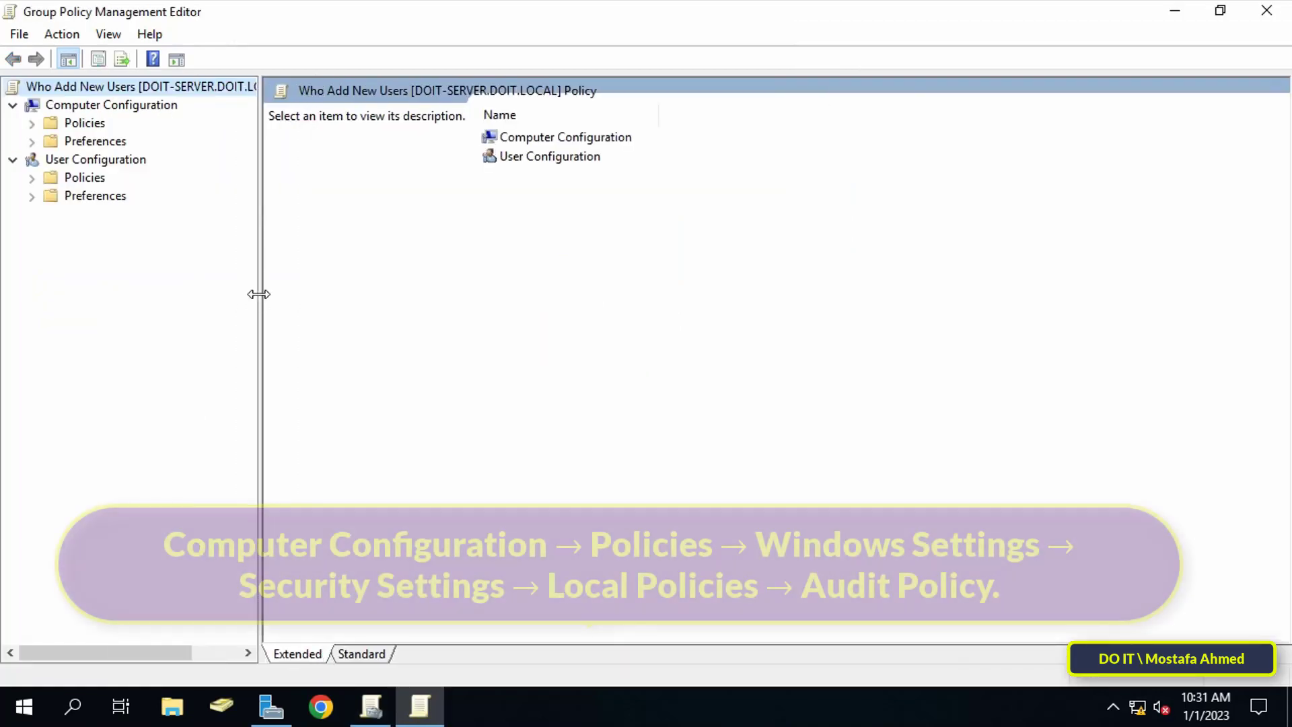
# Step: Expand Computer Configuration > Policies > Windows Settings > Security Settings > Local Policies > Audit Policy
pyautogui.click(112, 105)
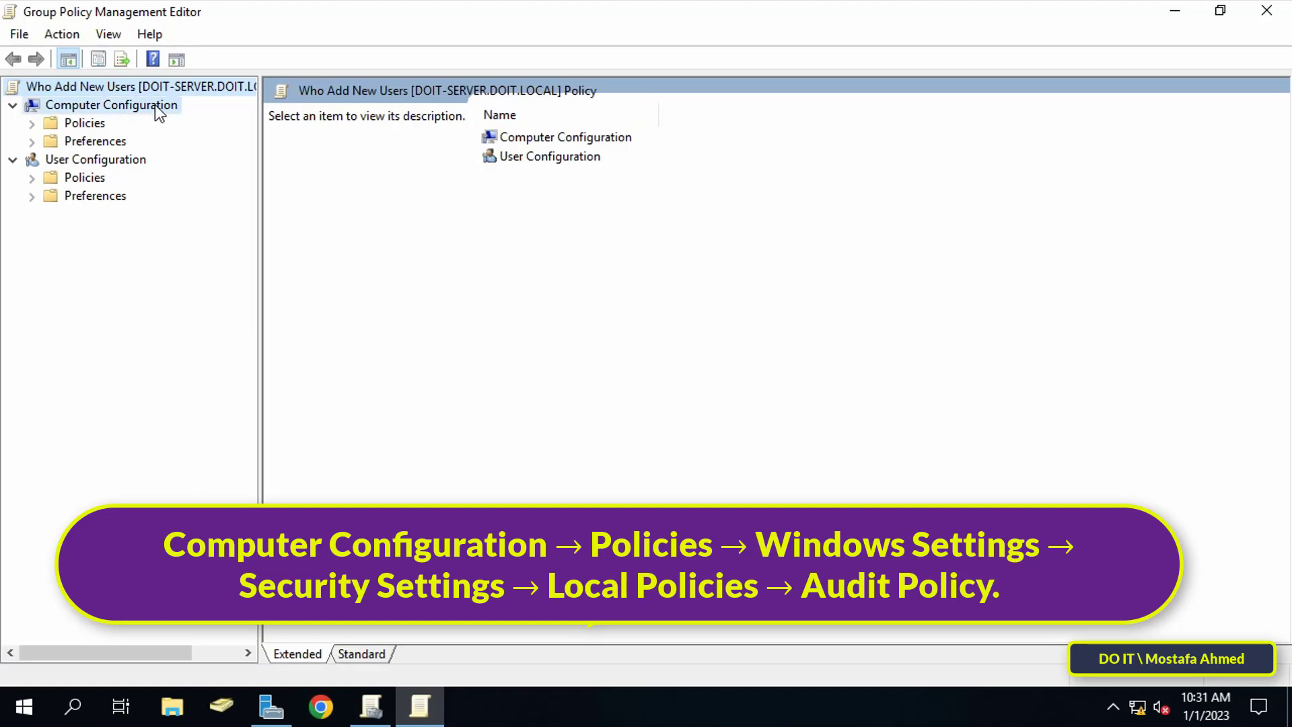
pyautogui.click(80, 123)
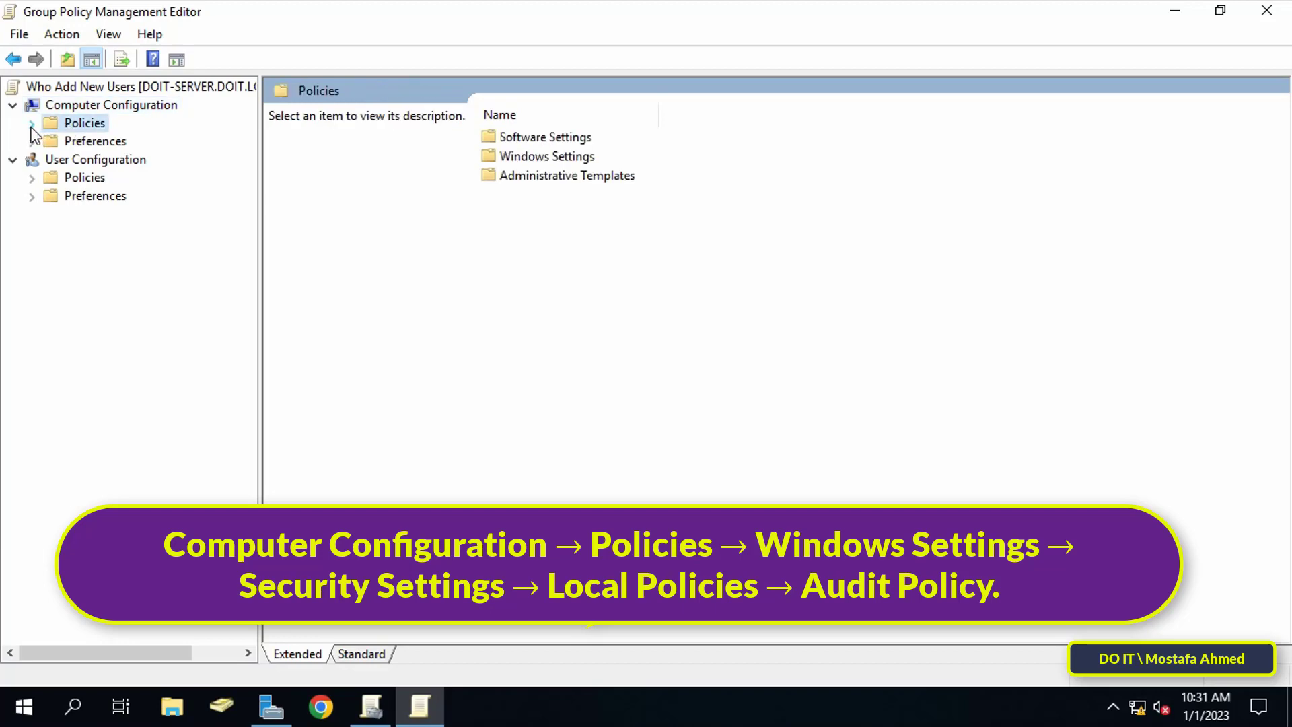
pyautogui.click(32, 124)
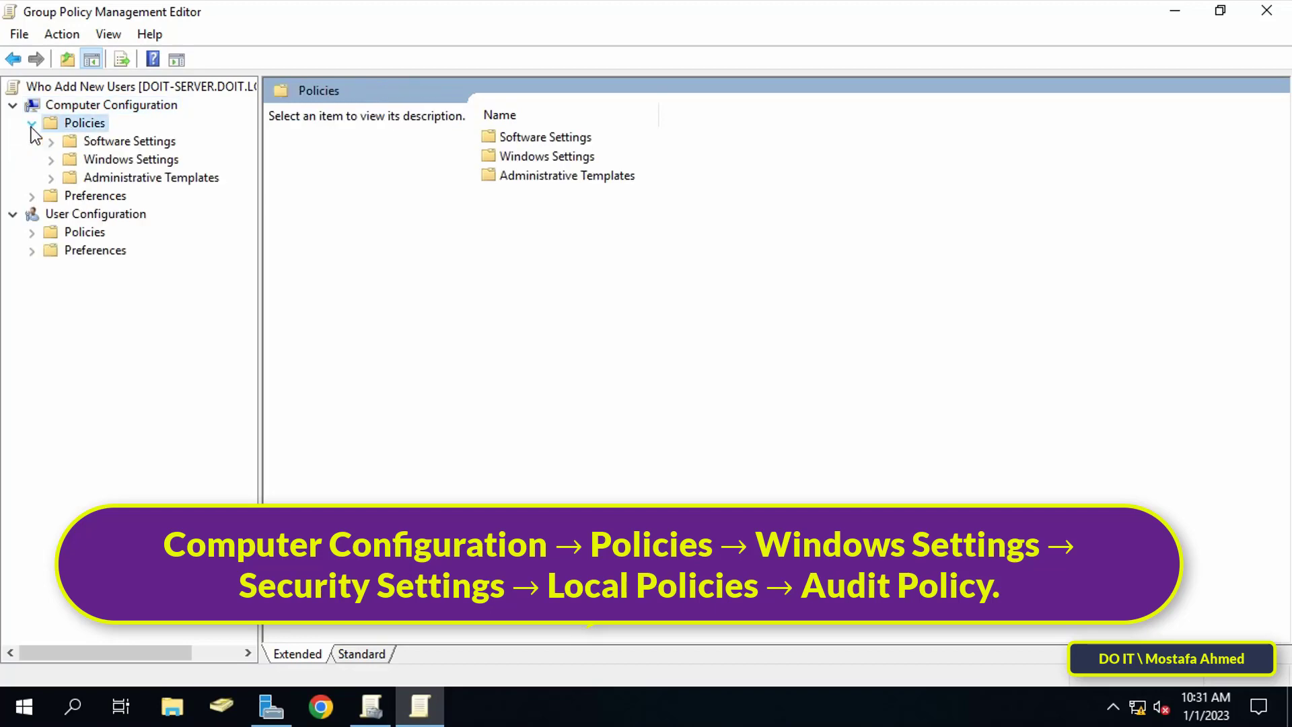
pyautogui.click(152, 161)
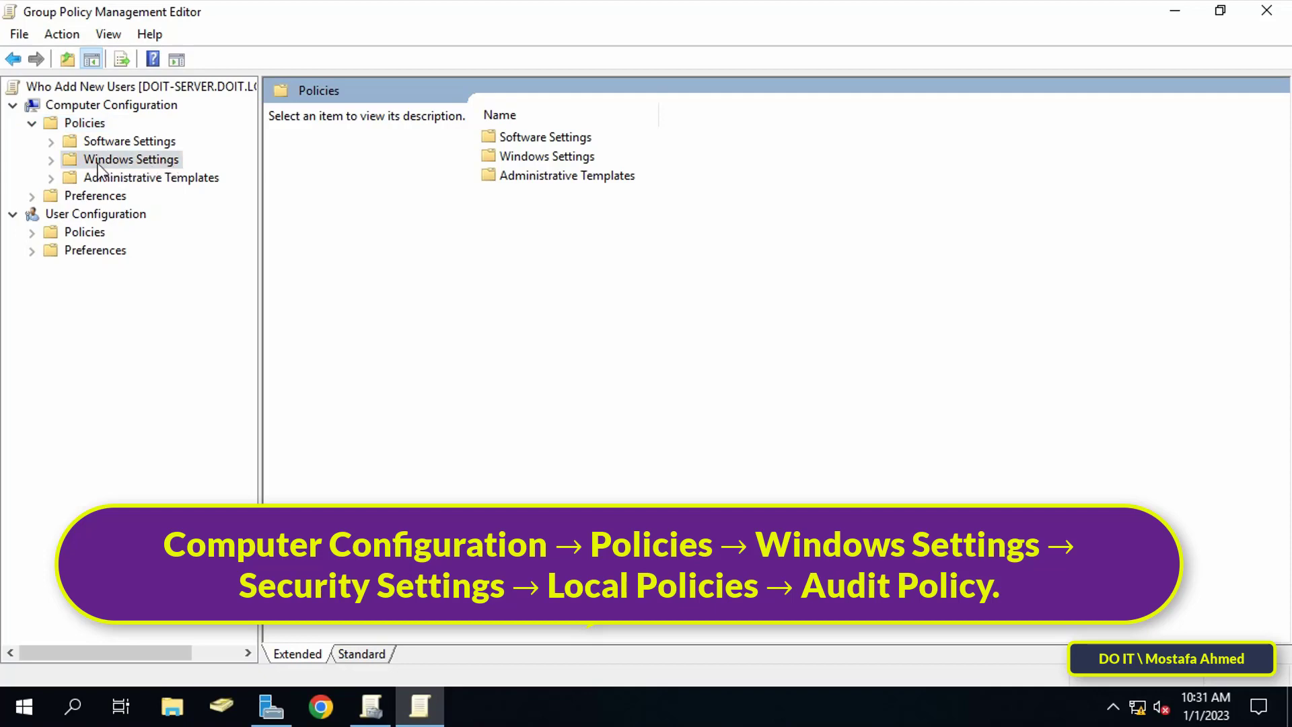
pyautogui.click(52, 161)
pyautogui.click(70, 235)
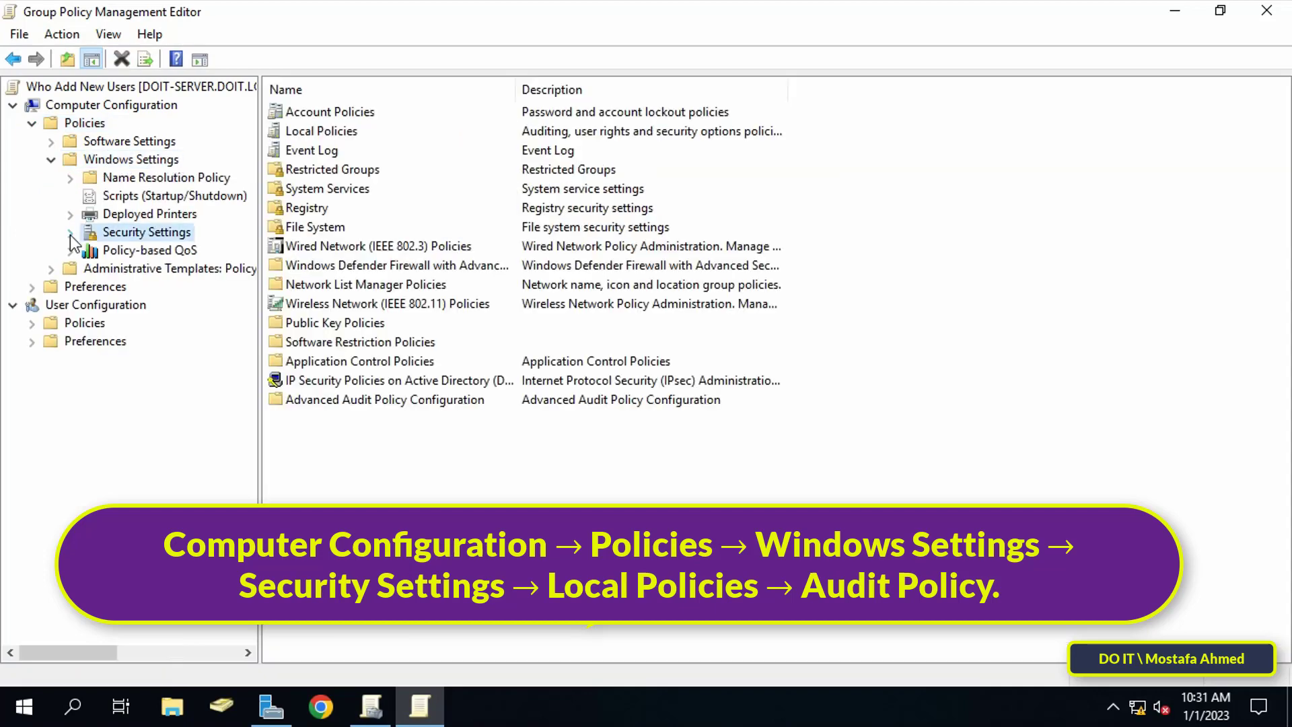
pyautogui.click(70, 234)
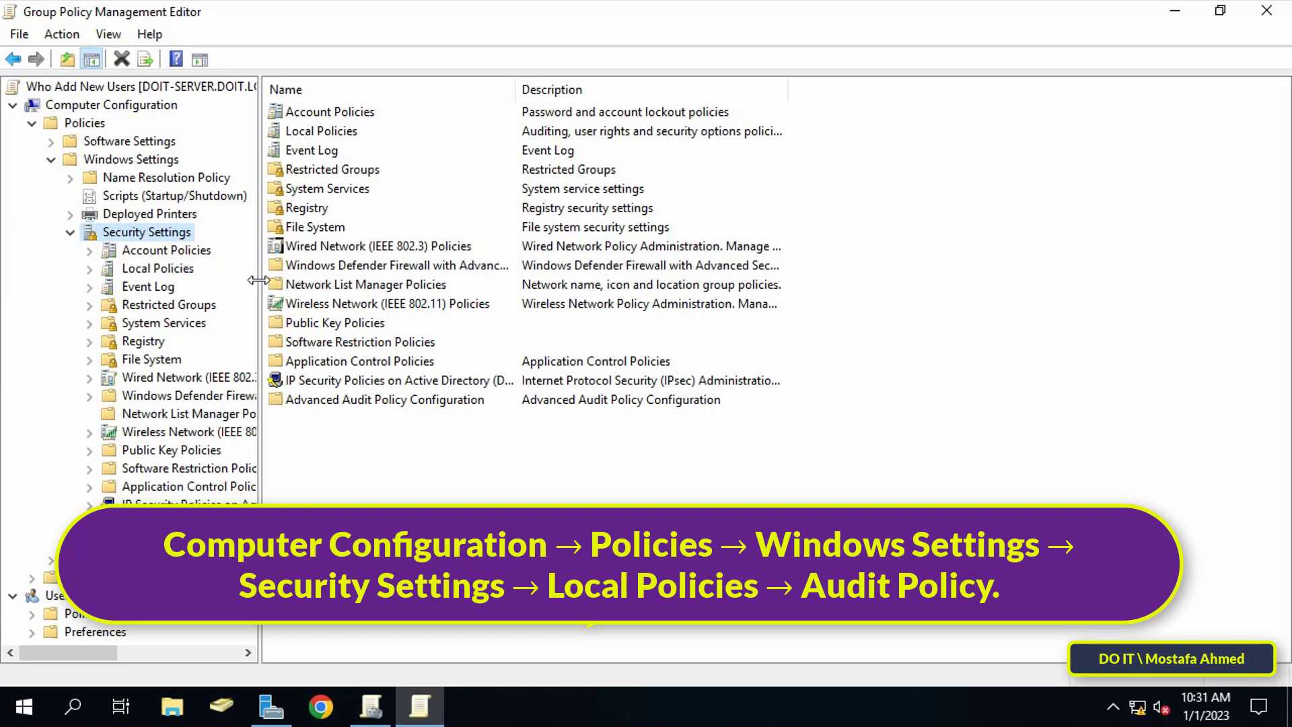
pyautogui.moveTo(259, 283); pyautogui.dragTo(319, 282)
pyautogui.click(189, 269)
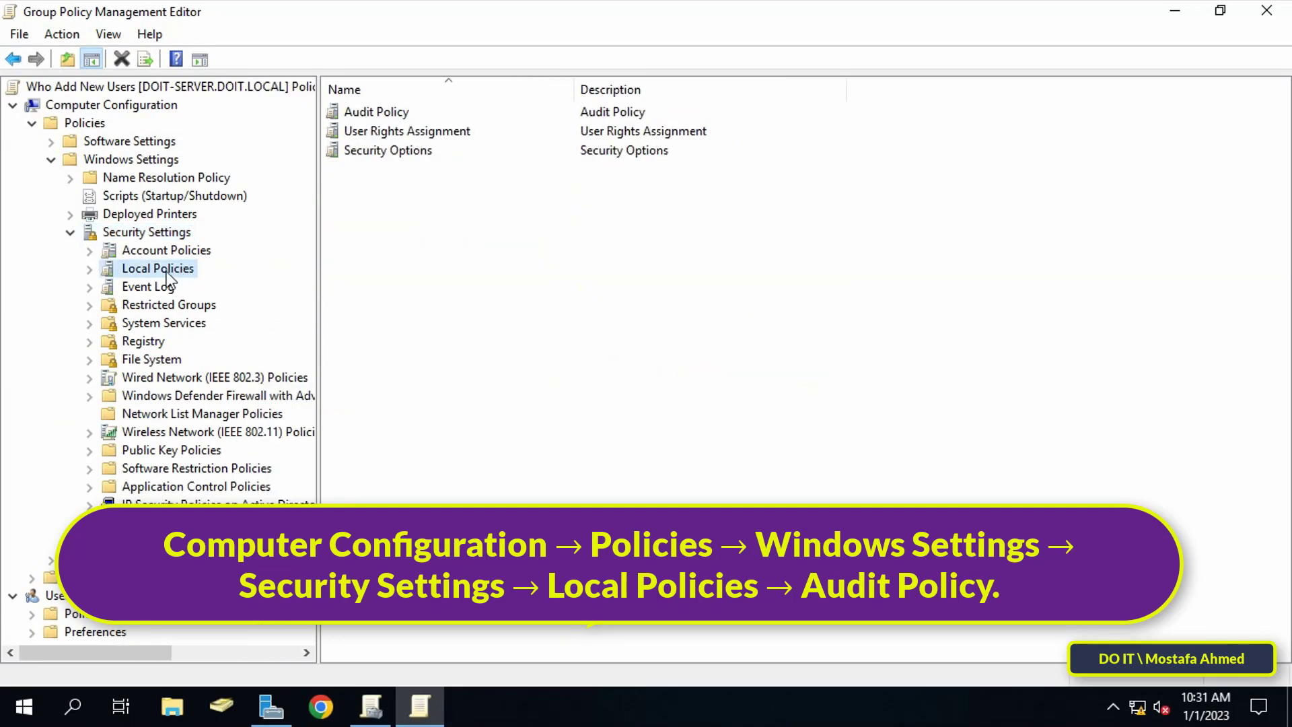
pyautogui.click(90, 269)
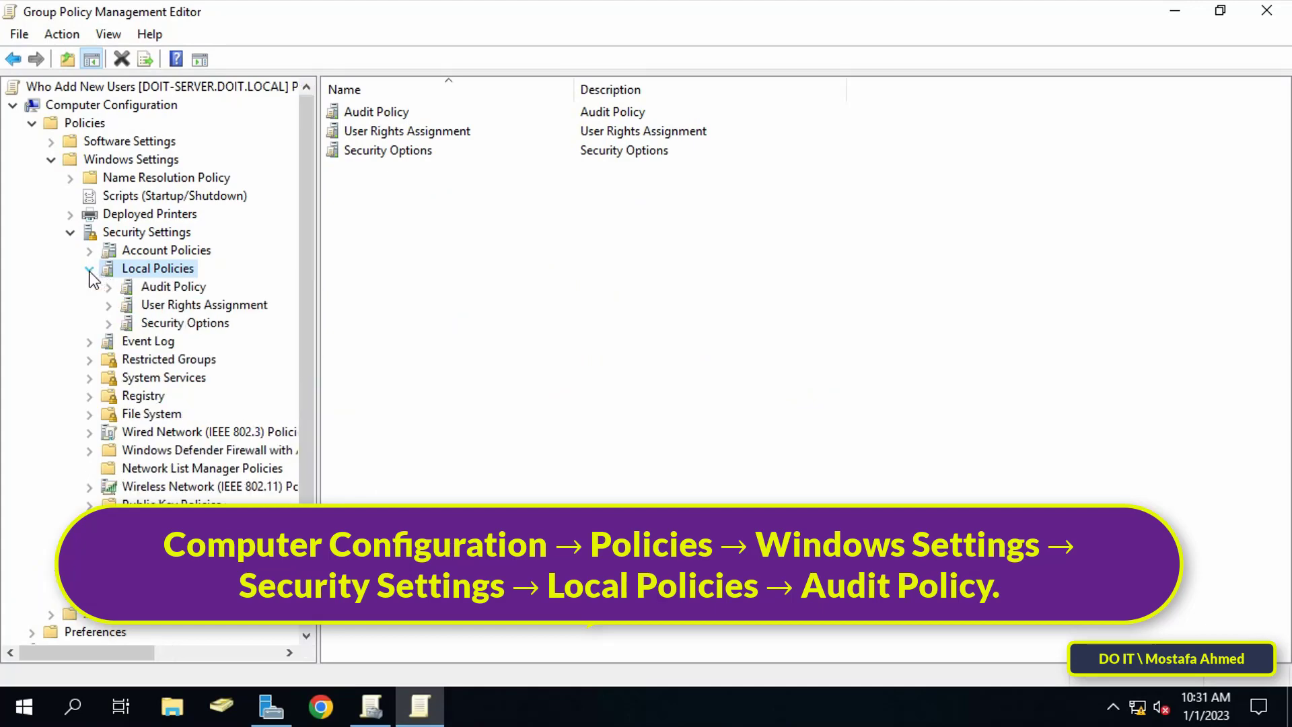
pyautogui.click(167, 287)
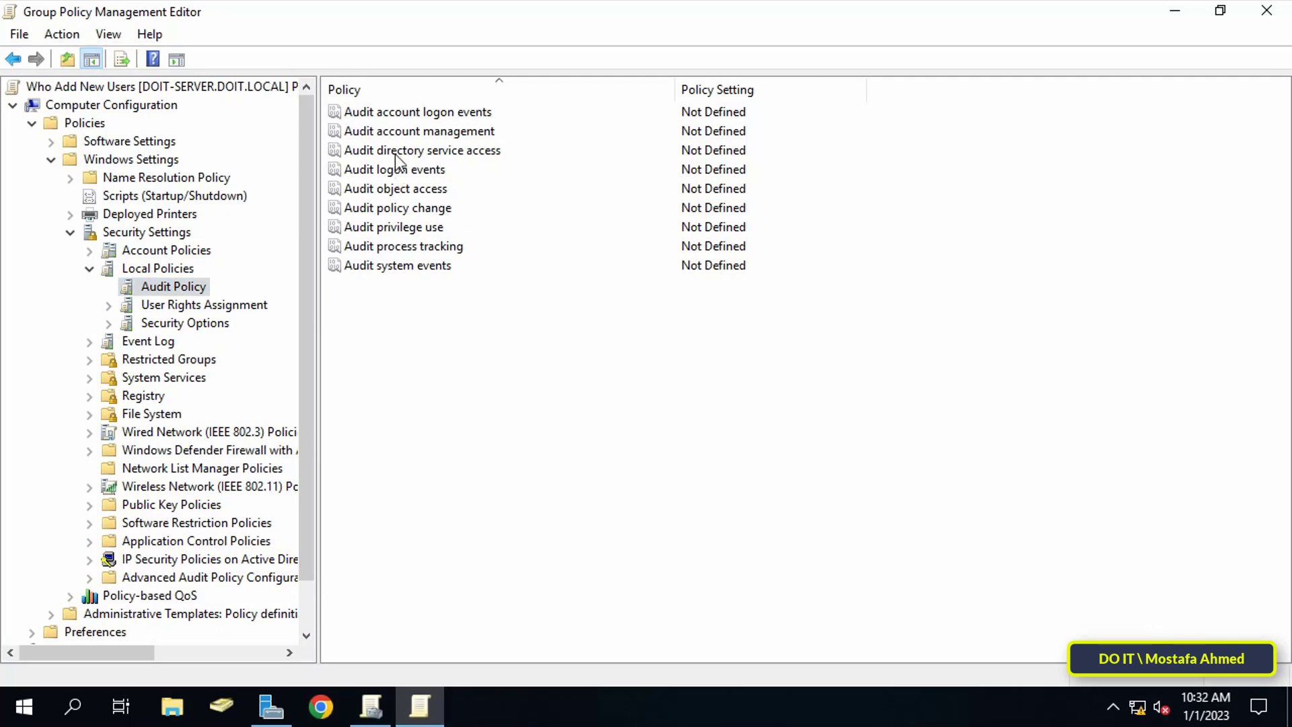
# Step: Define Audit account management to audit both Success and Failure attempts, and apply it
pyautogui.click(412, 137)
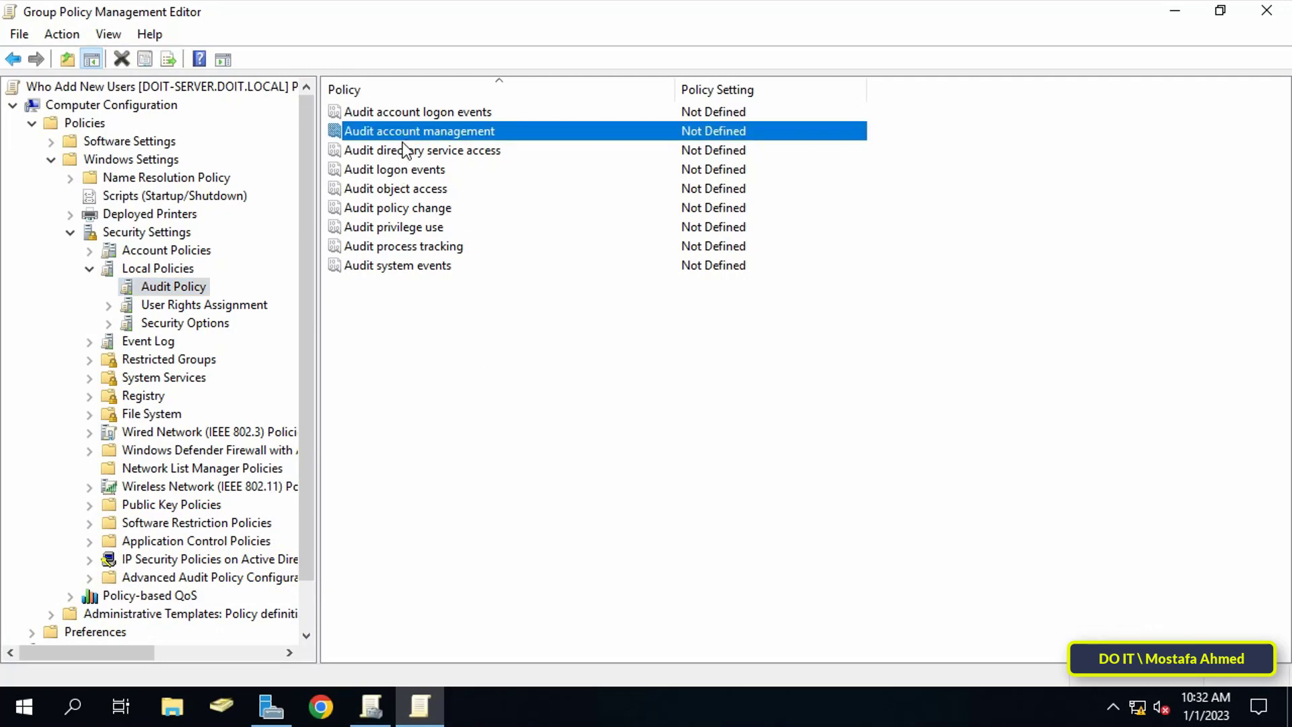
pyautogui.doubleClick(491, 131)
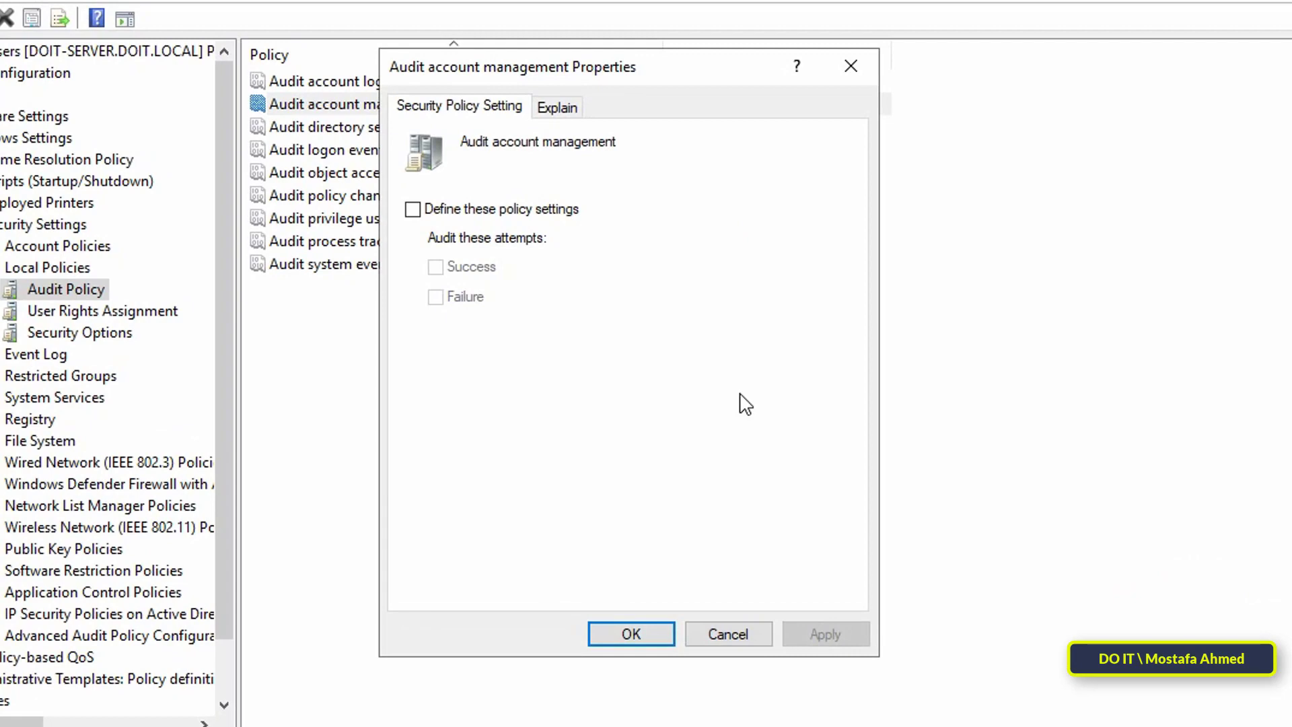
pyautogui.click(502, 214)
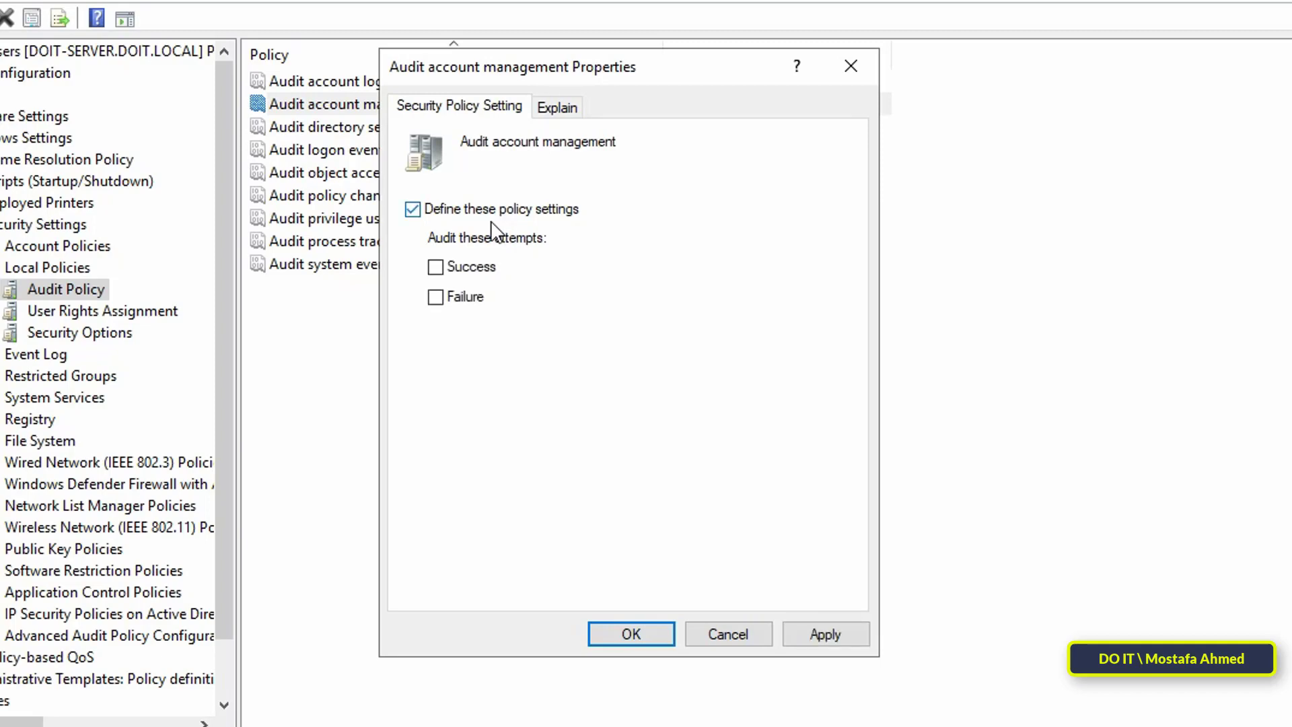
pyautogui.click(483, 268)
pyautogui.click(471, 302)
pyautogui.click(832, 634)
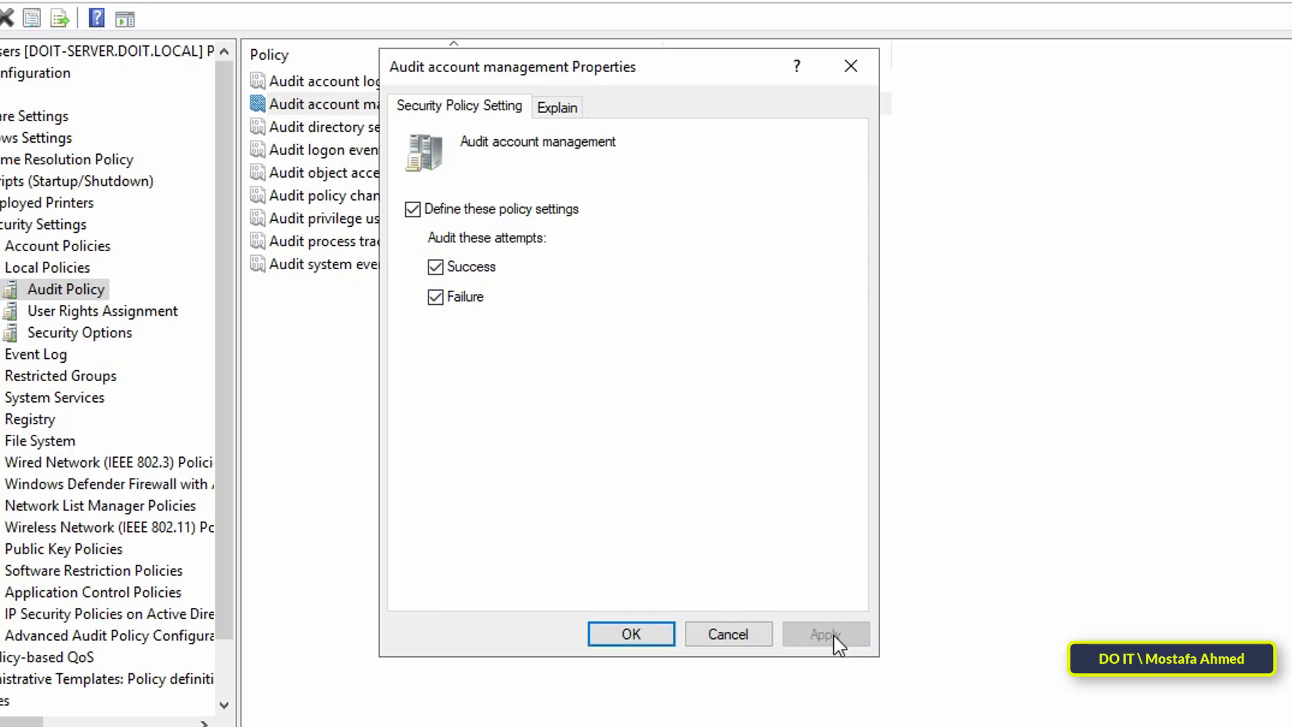
# Step: Confirm the audit setting, close the editor, and link Who Add New Users to DOIT.LOCAL
pyautogui.click(633, 634)
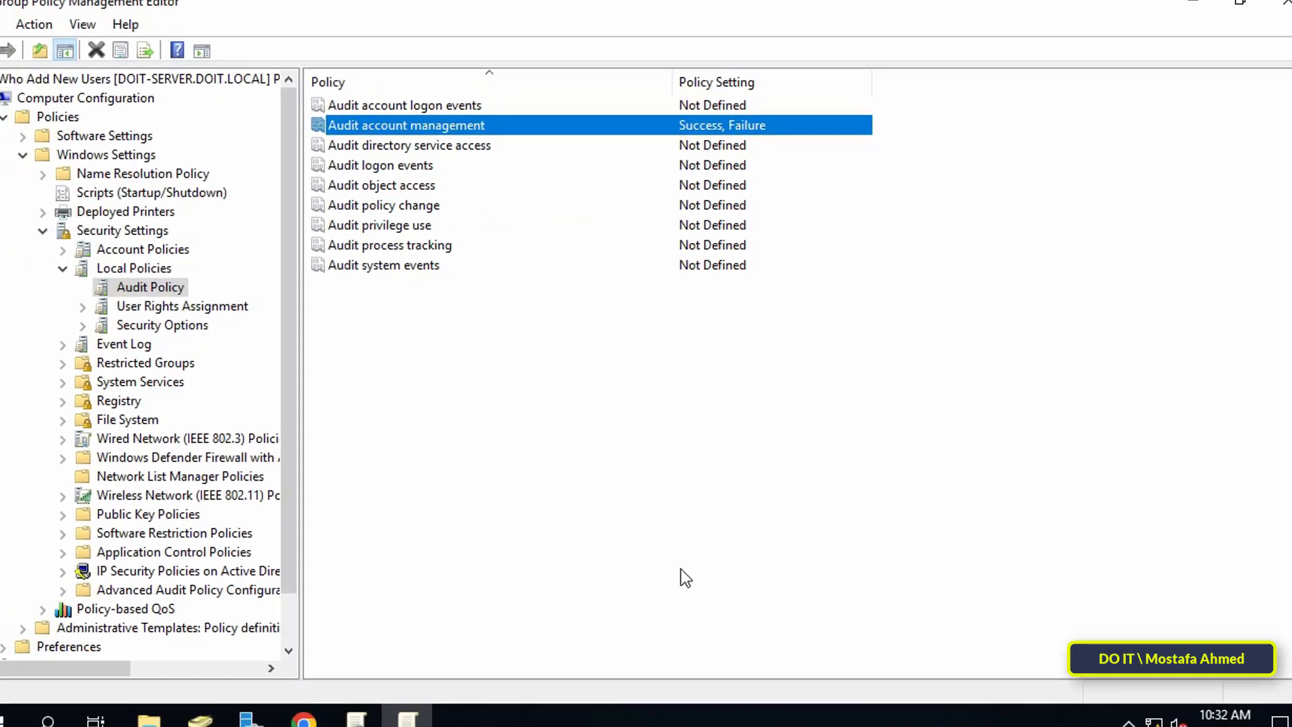
pyautogui.click(1270, 11)
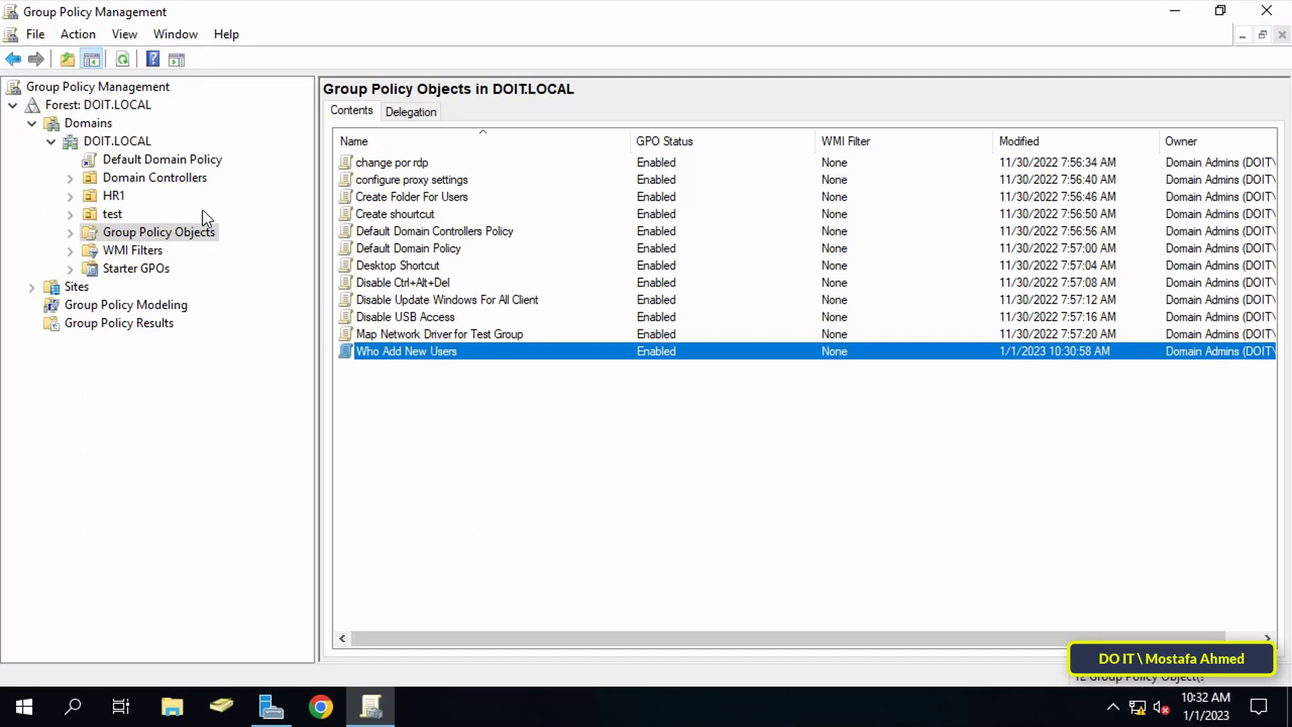
pyautogui.rightClick(112, 143)
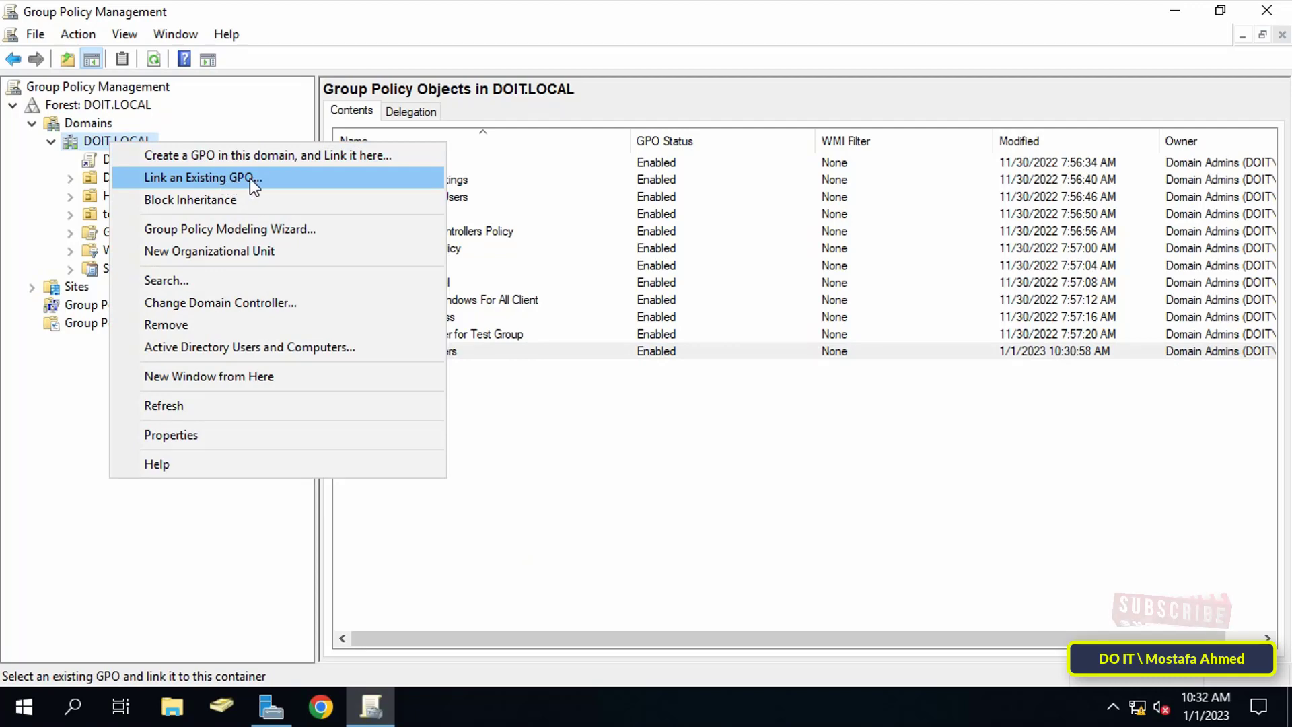
pyautogui.click(308, 175)
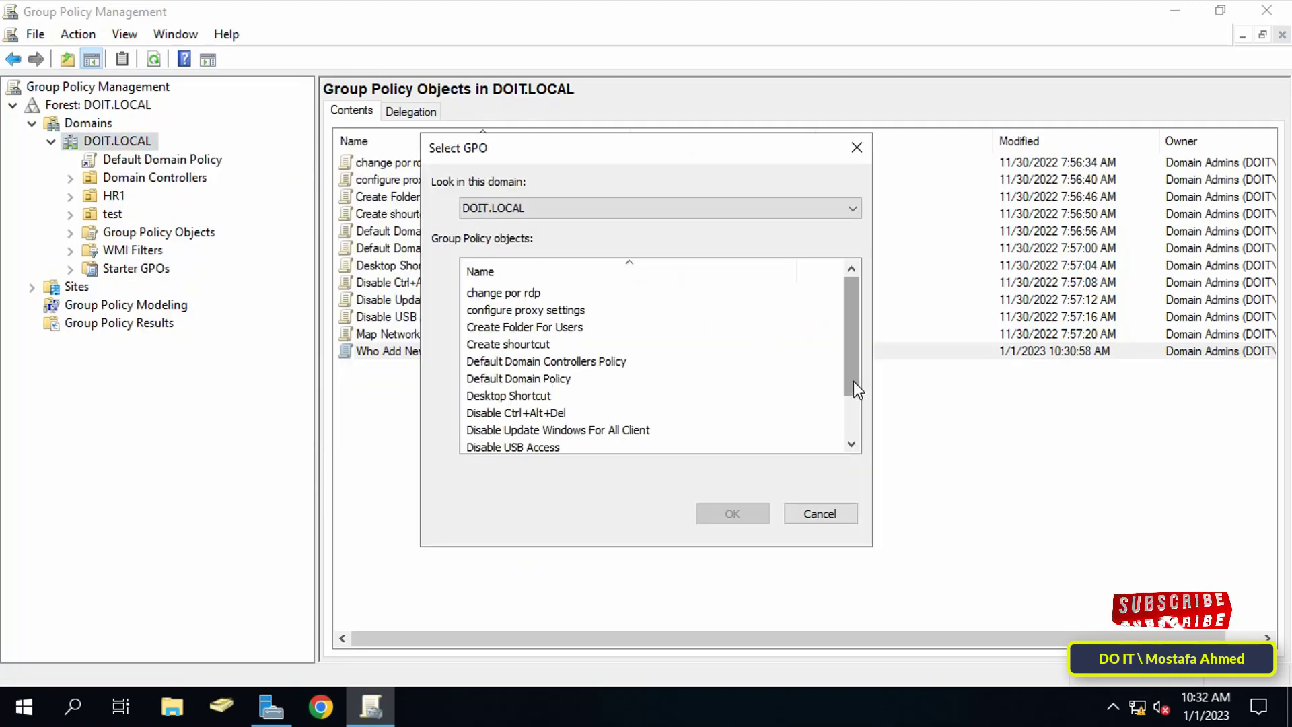
pyautogui.moveTo(853, 381); pyautogui.dragTo(865, 441)
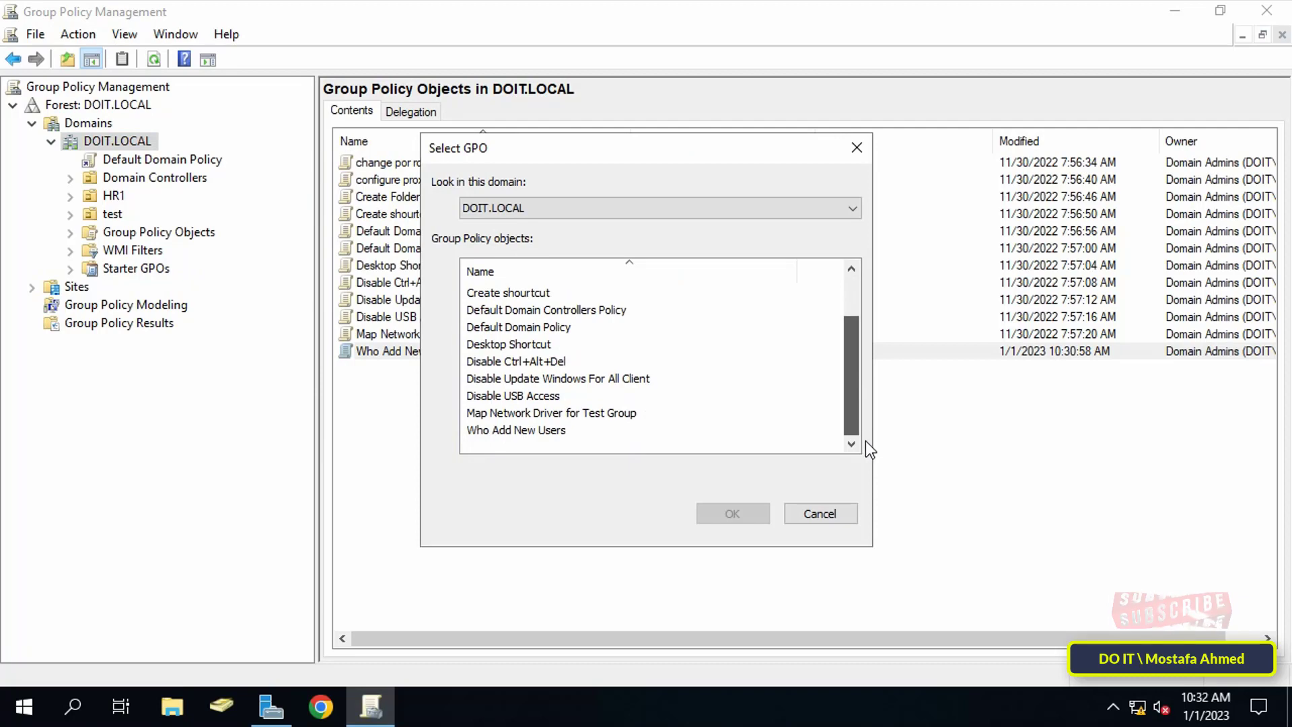
pyautogui.click(557, 434)
pyautogui.click(704, 511)
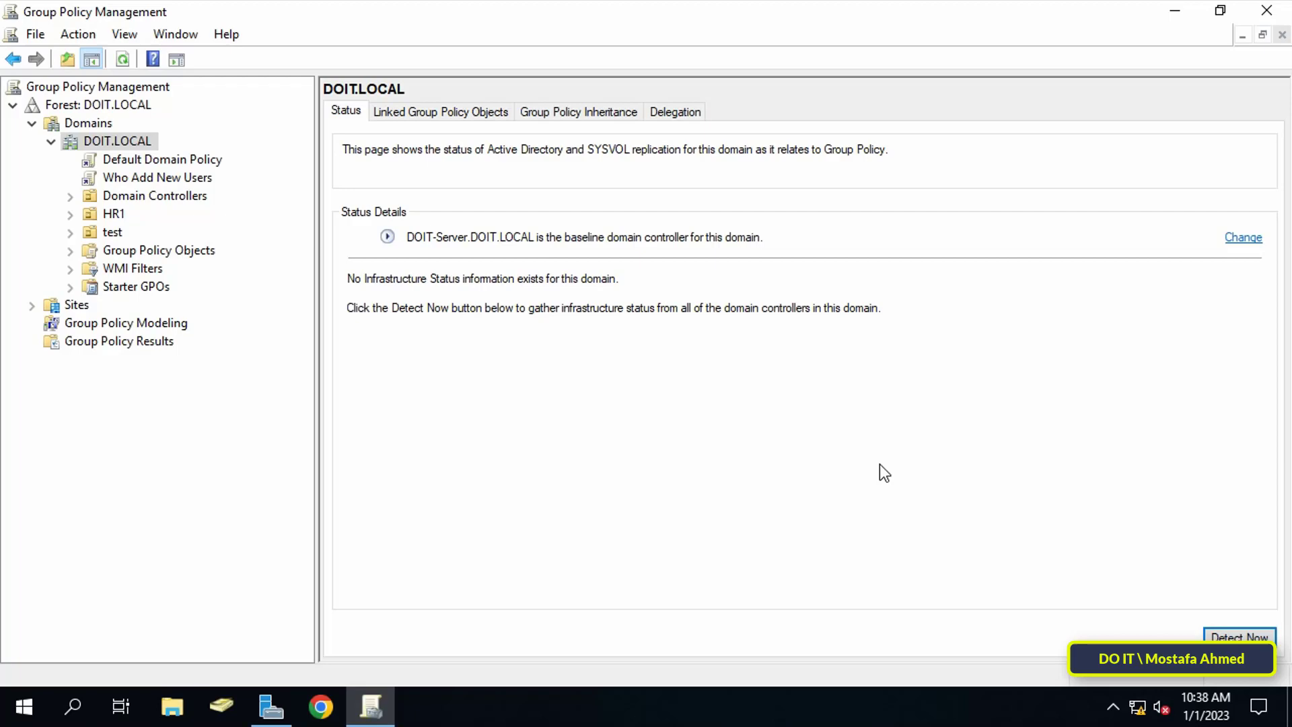
# Step: Force a Group Policy update on the HR1 OU, dismiss the warning, and close the console
pyautogui.rightClick(116, 213)
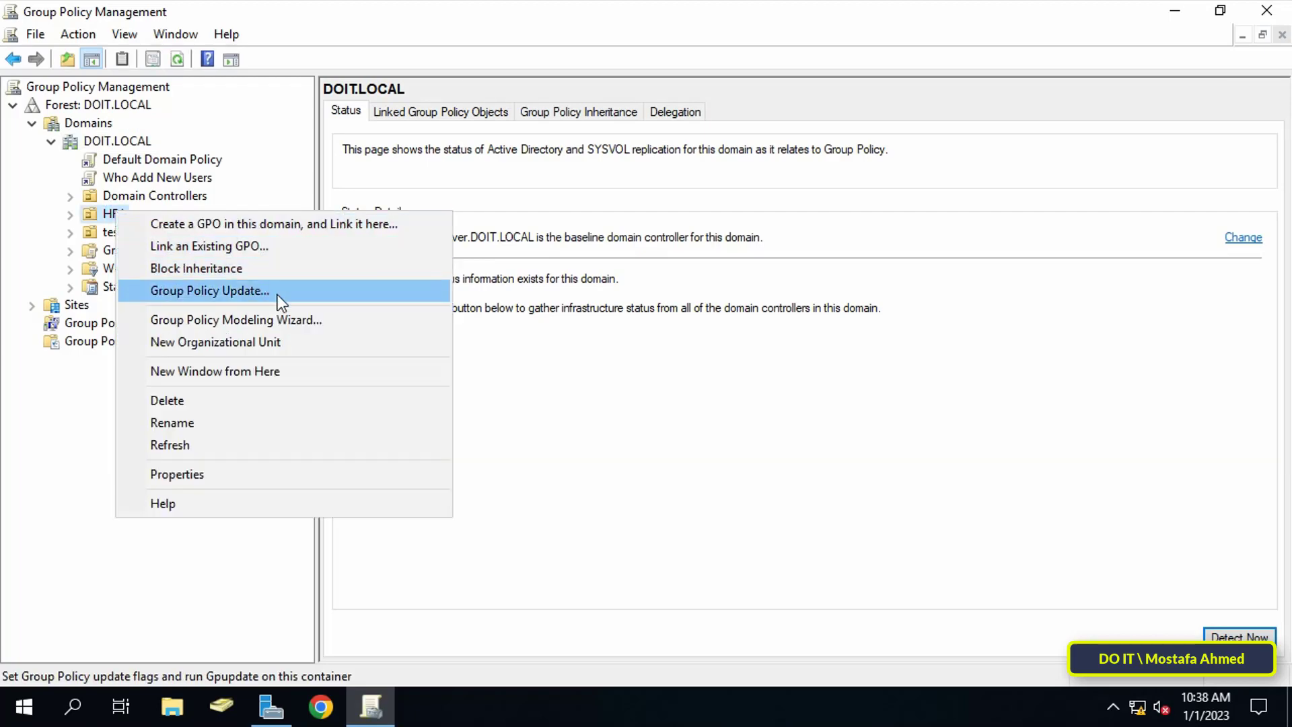
pyautogui.click(318, 292)
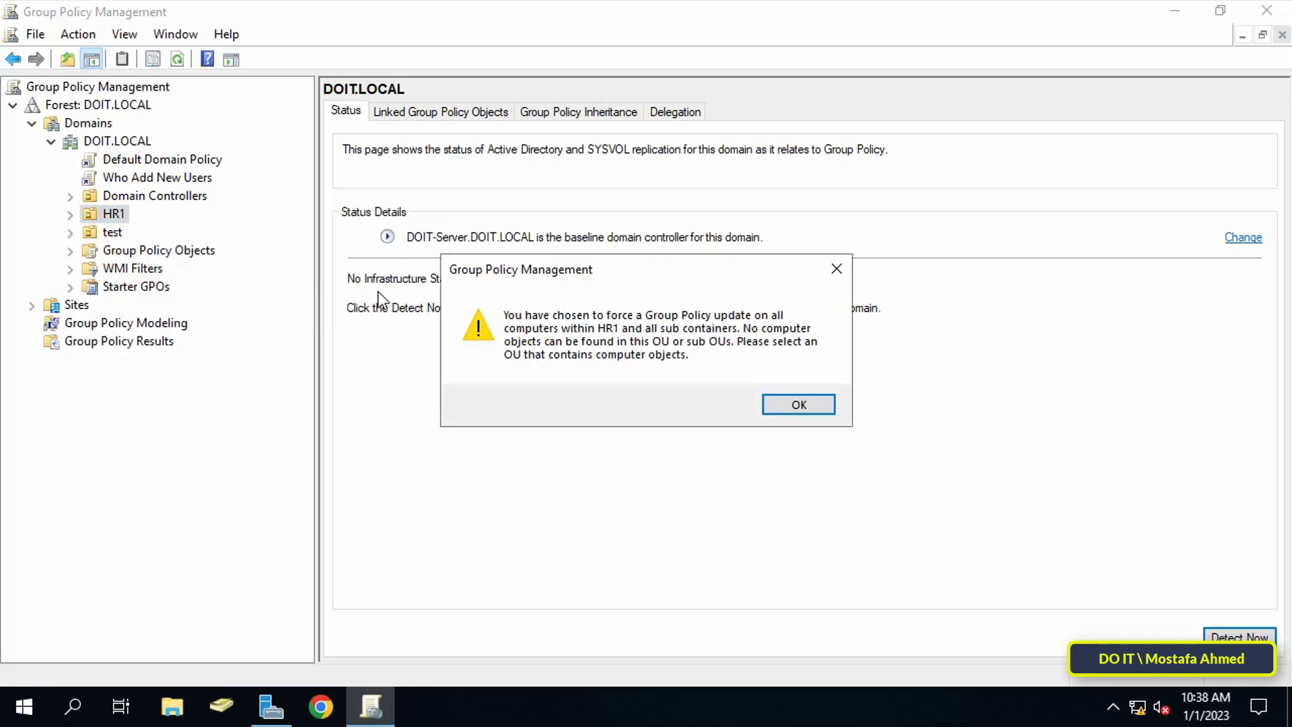
pyautogui.click(784, 402)
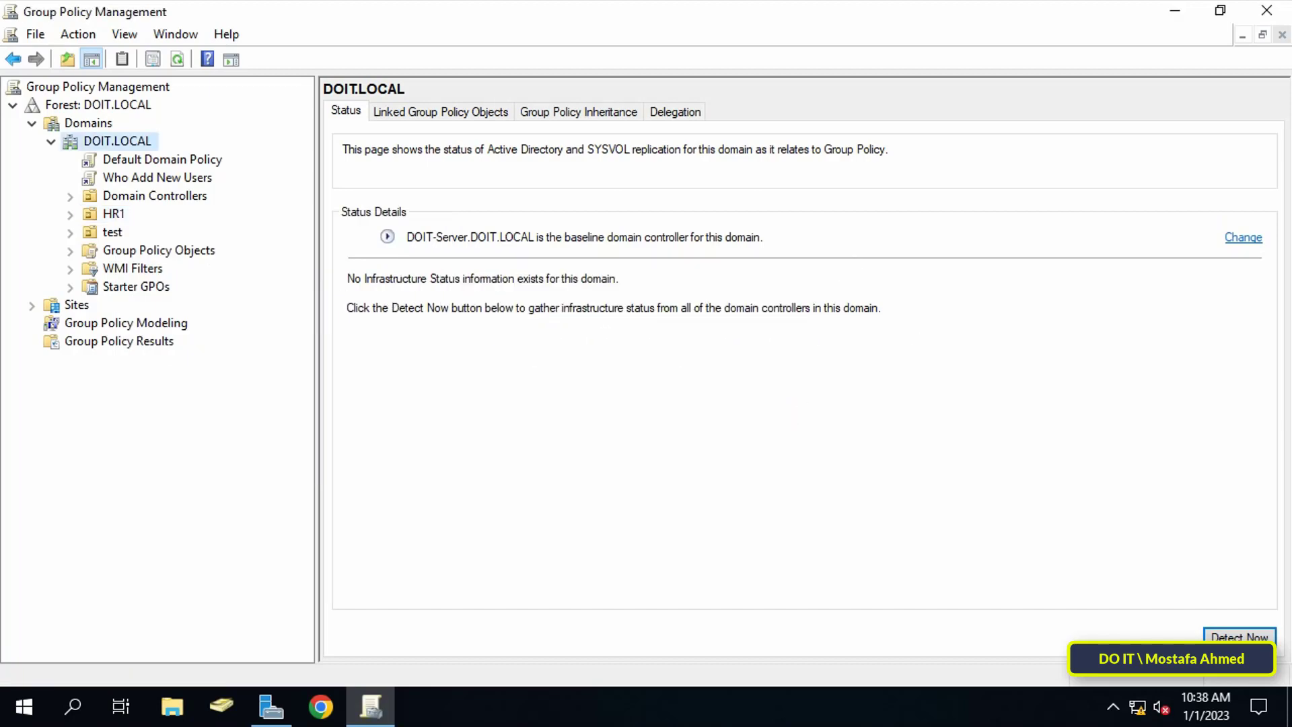
pyautogui.click(1275, 10)
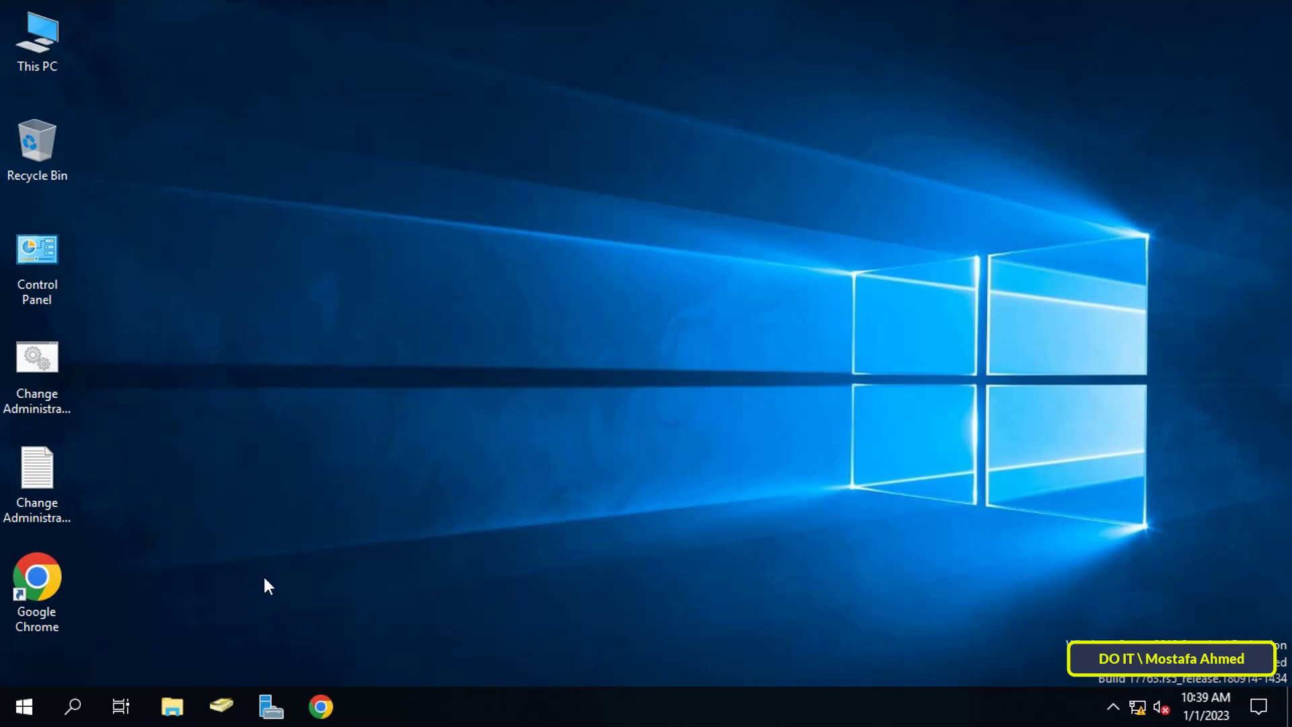
# Step: Search for 'event viewer', launch it, and open the Security log under Windows Logs
pyautogui.click(74, 706)
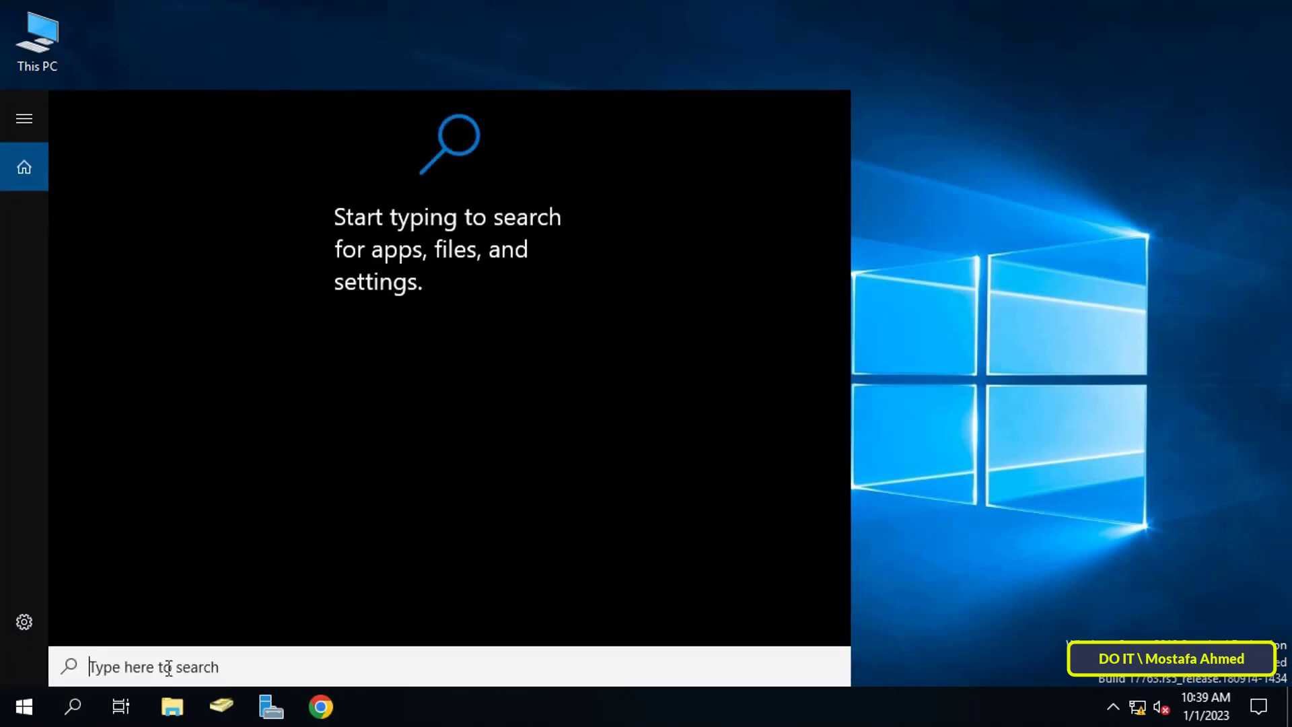
pyautogui.write('e')
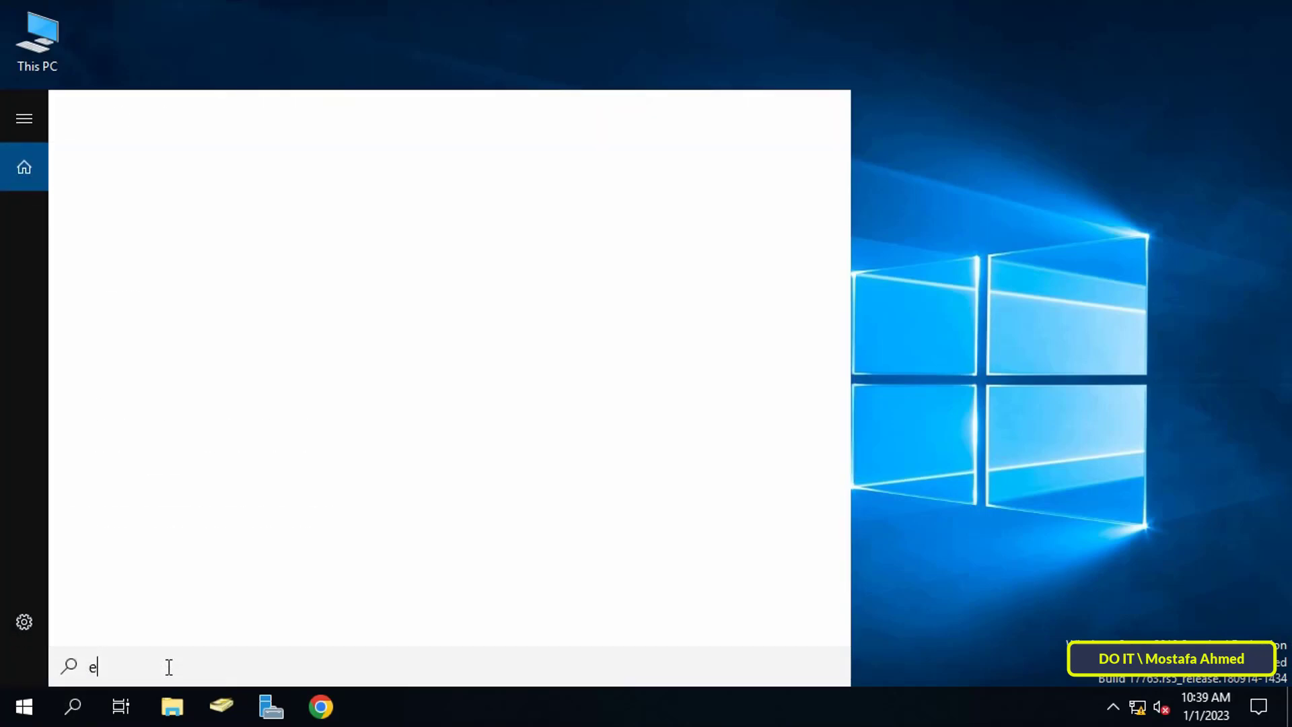
pyautogui.write('vent viewer')
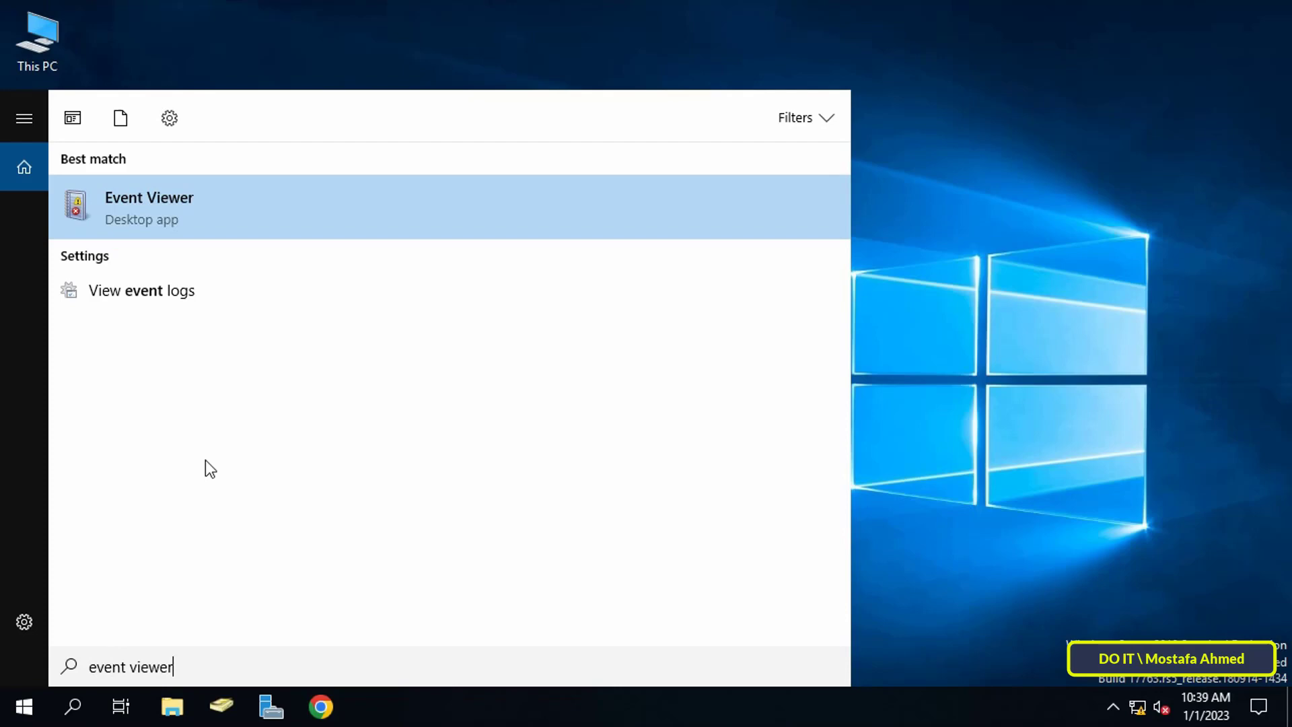
pyautogui.click(249, 214)
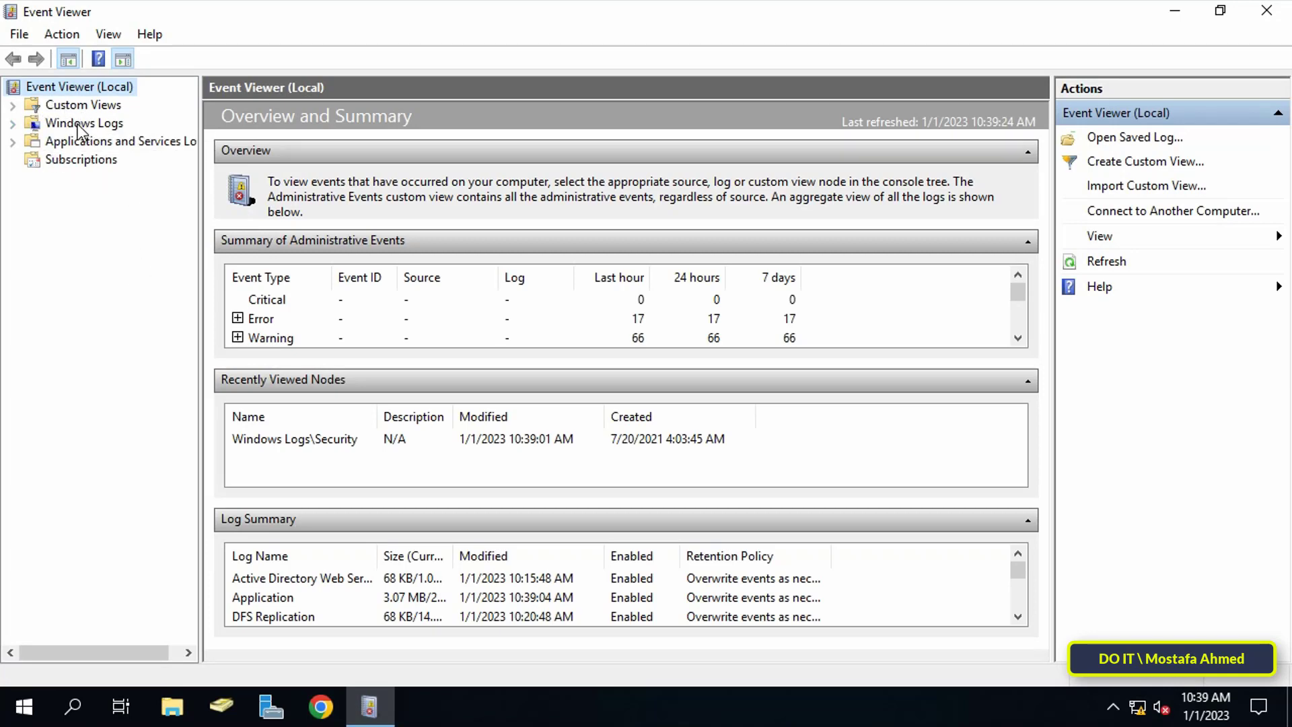
pyautogui.click(12, 124)
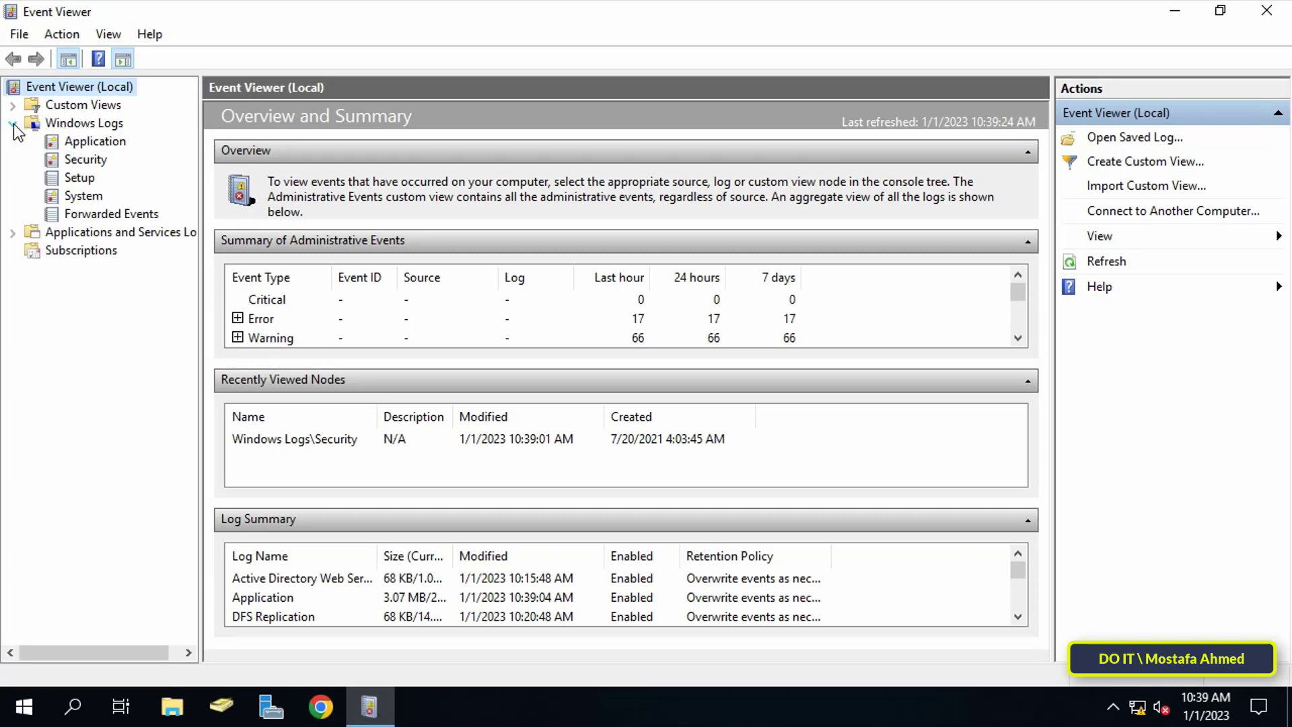
pyautogui.click(68, 125)
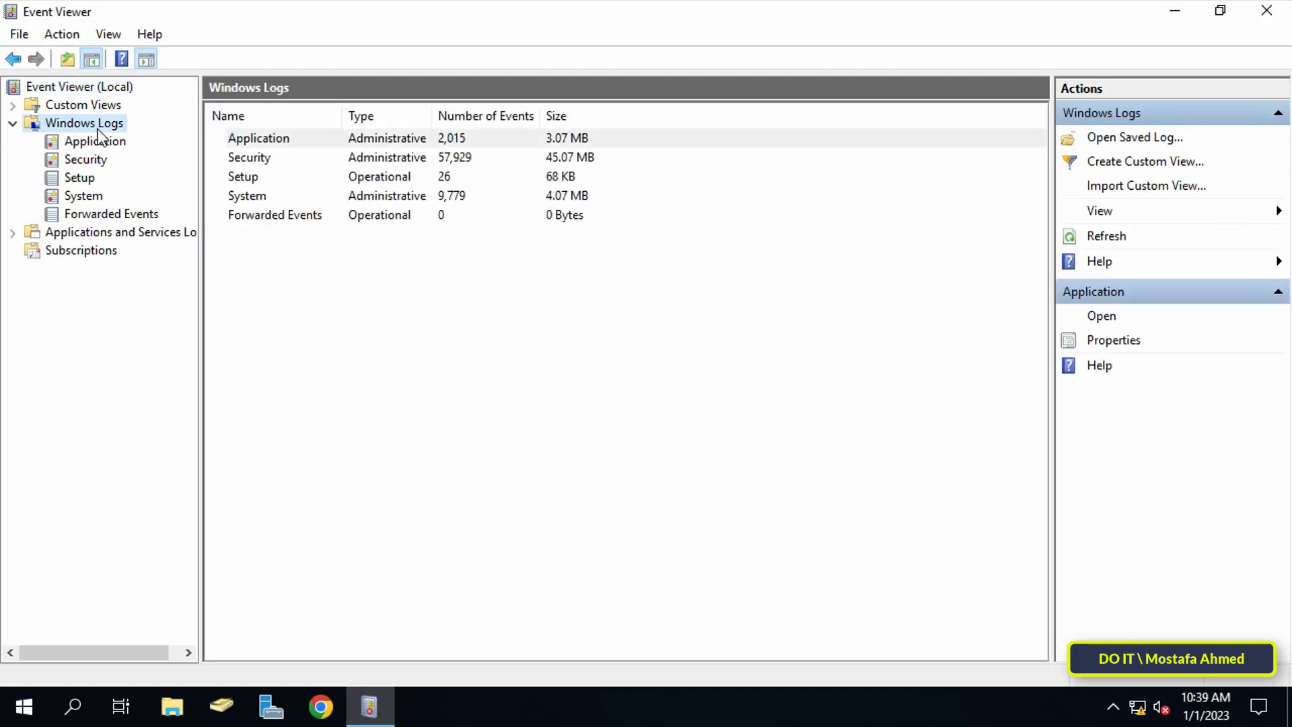
pyautogui.click(85, 166)
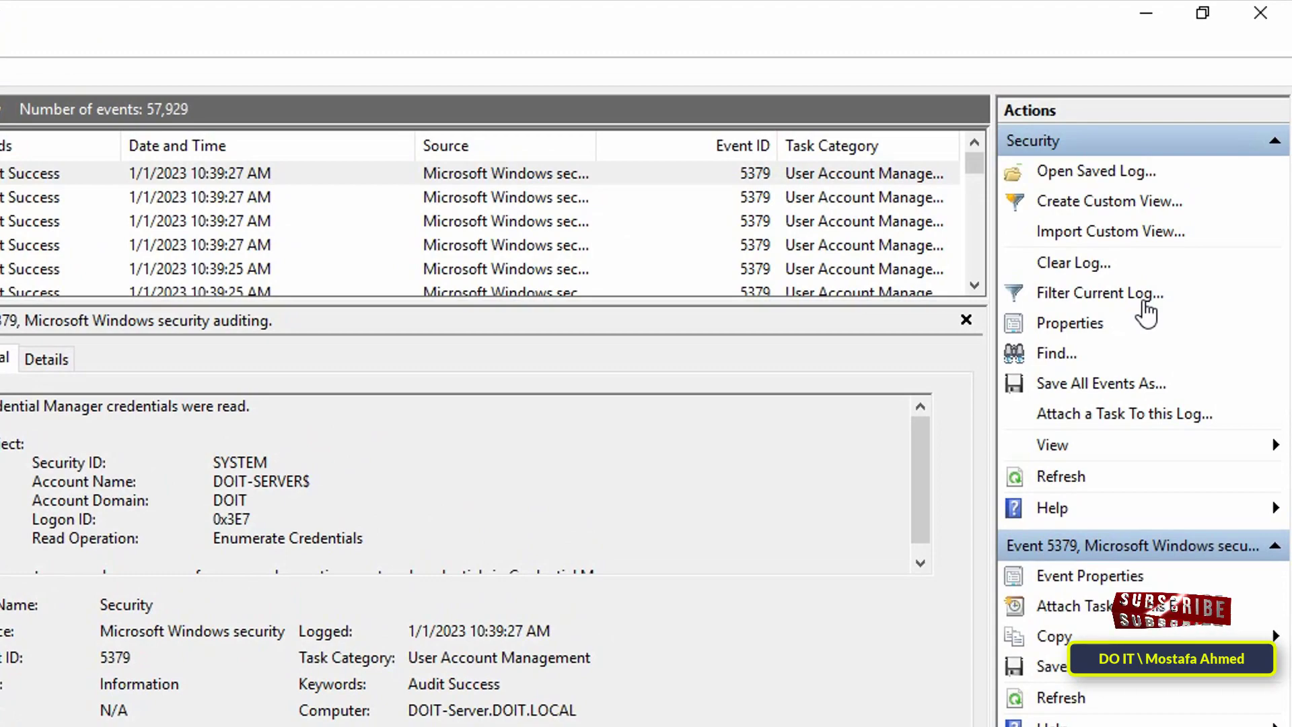
# Step: Filter the Security log to Event ID 4728 and enlarge the list to show all five events
pyautogui.click(1146, 294)
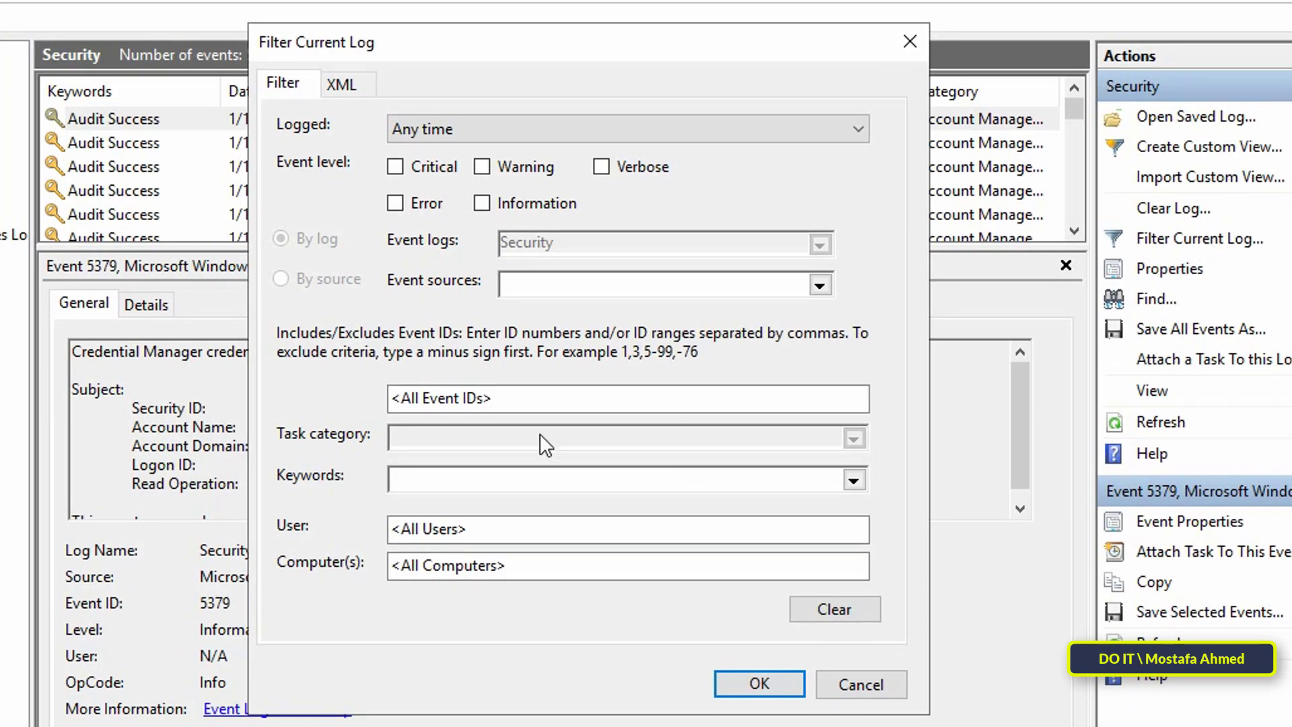
pyautogui.click(412, 398)
pyautogui.write('4728')
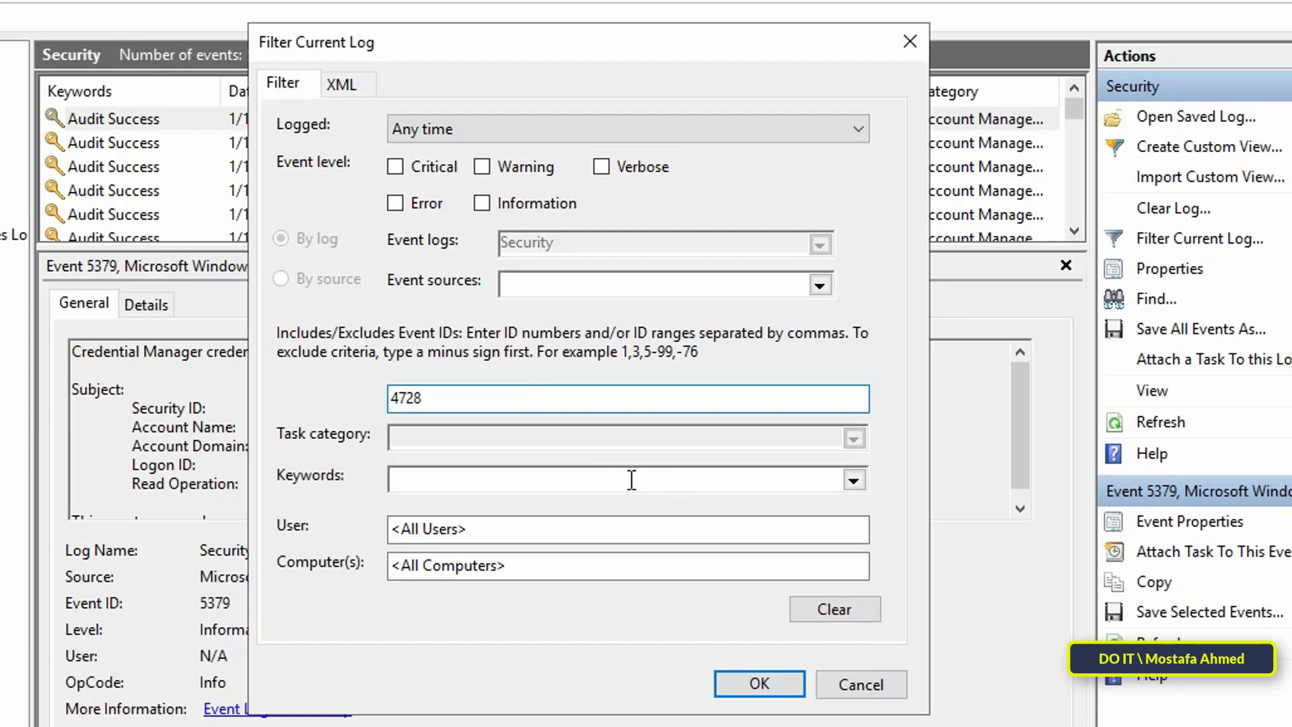
pyautogui.click(753, 684)
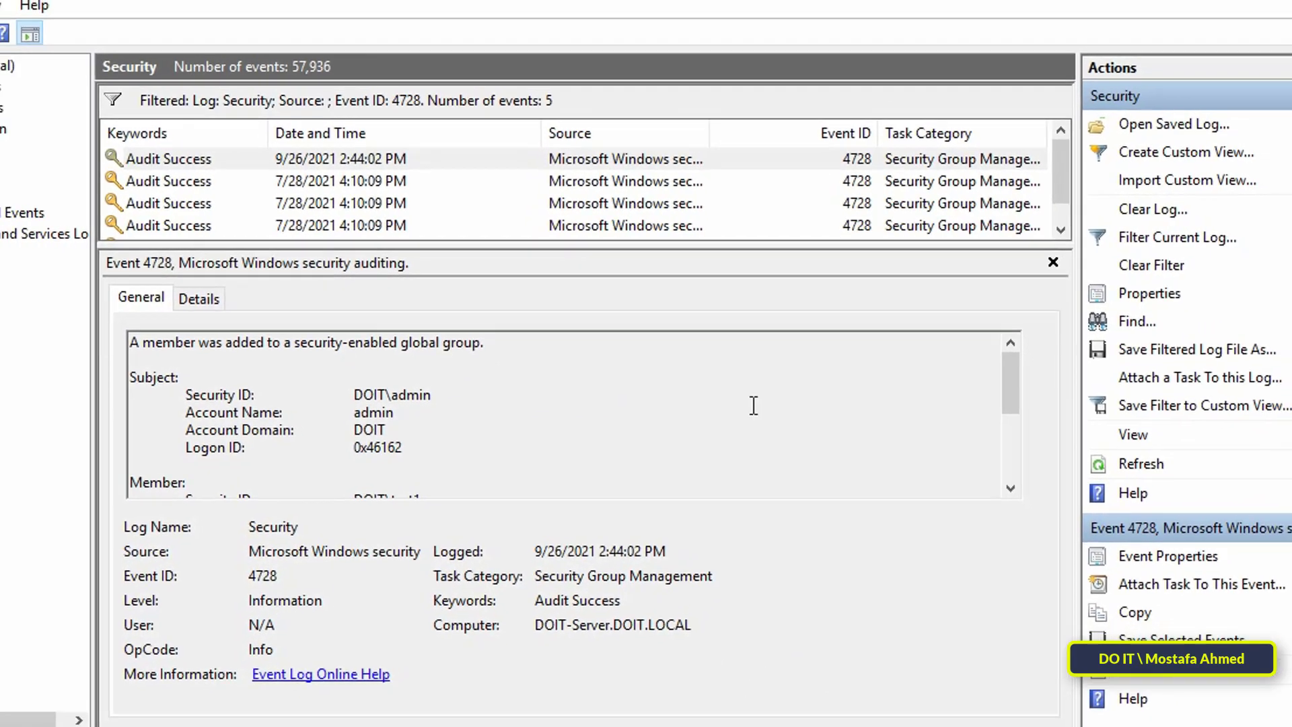
pyautogui.moveTo(673, 246); pyautogui.dragTo(669, 299)
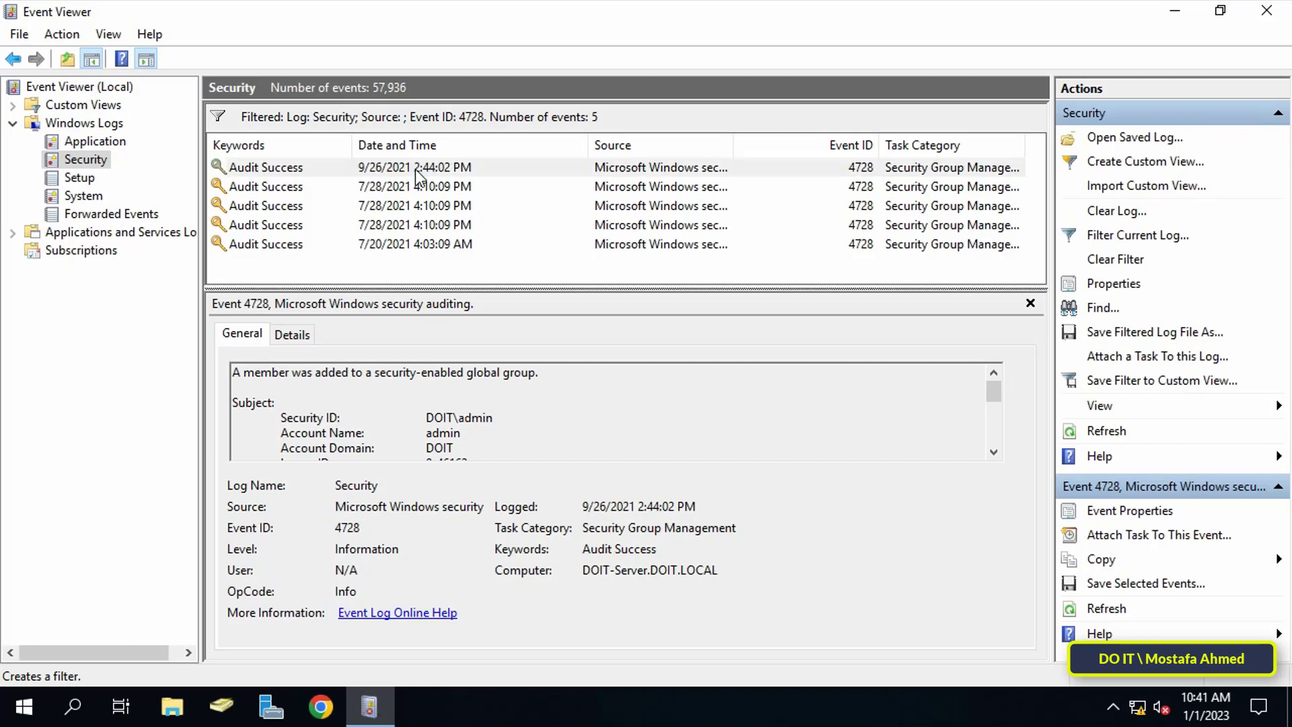
# Step: Open the newest 4728 event's properties and review the member added to group 'test'
pyautogui.doubleClick(415, 168)
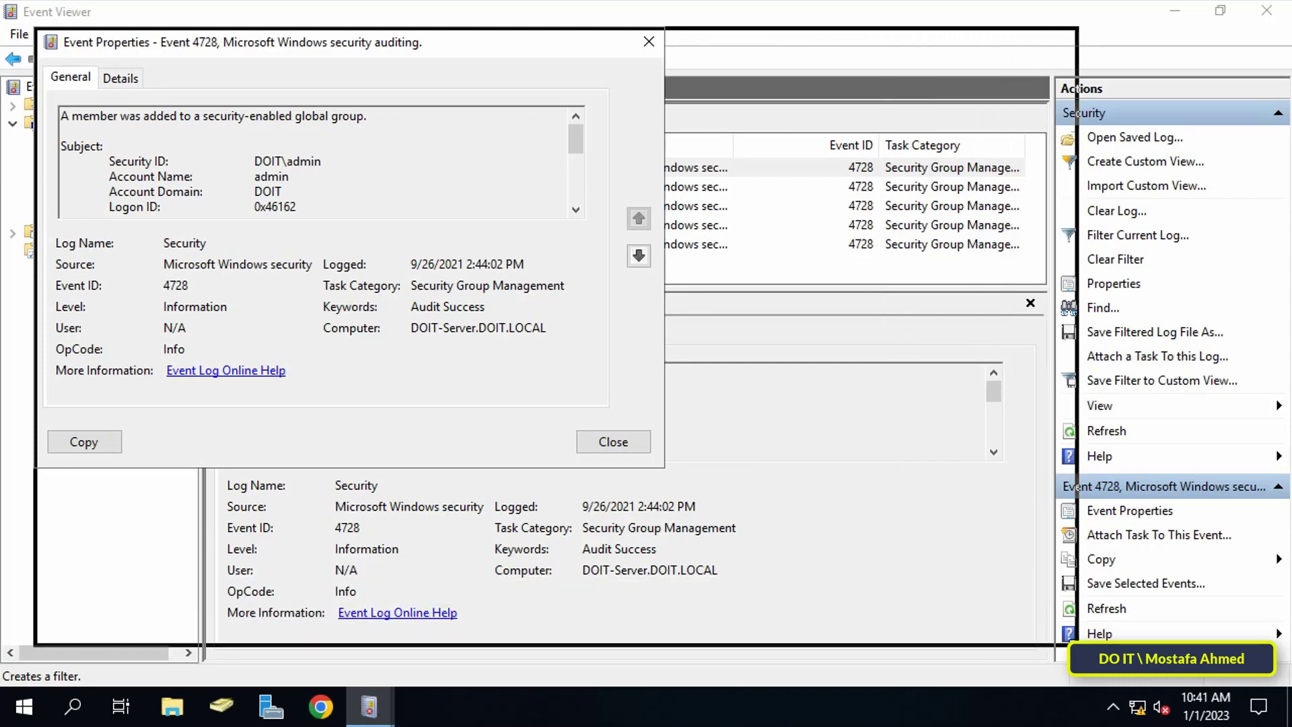
pyautogui.press('Return')
pyautogui.moveTo(712, 46); pyautogui.dragTo(811, 43)
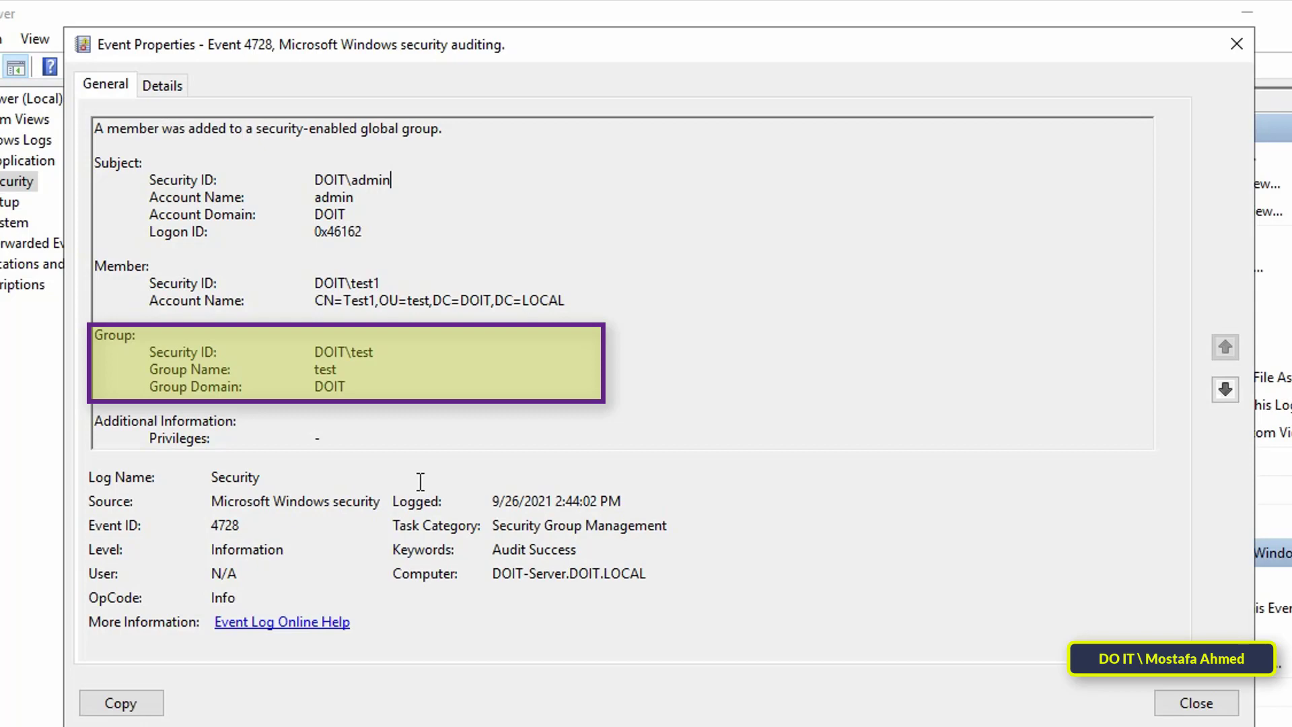
pyautogui.click(389, 317)
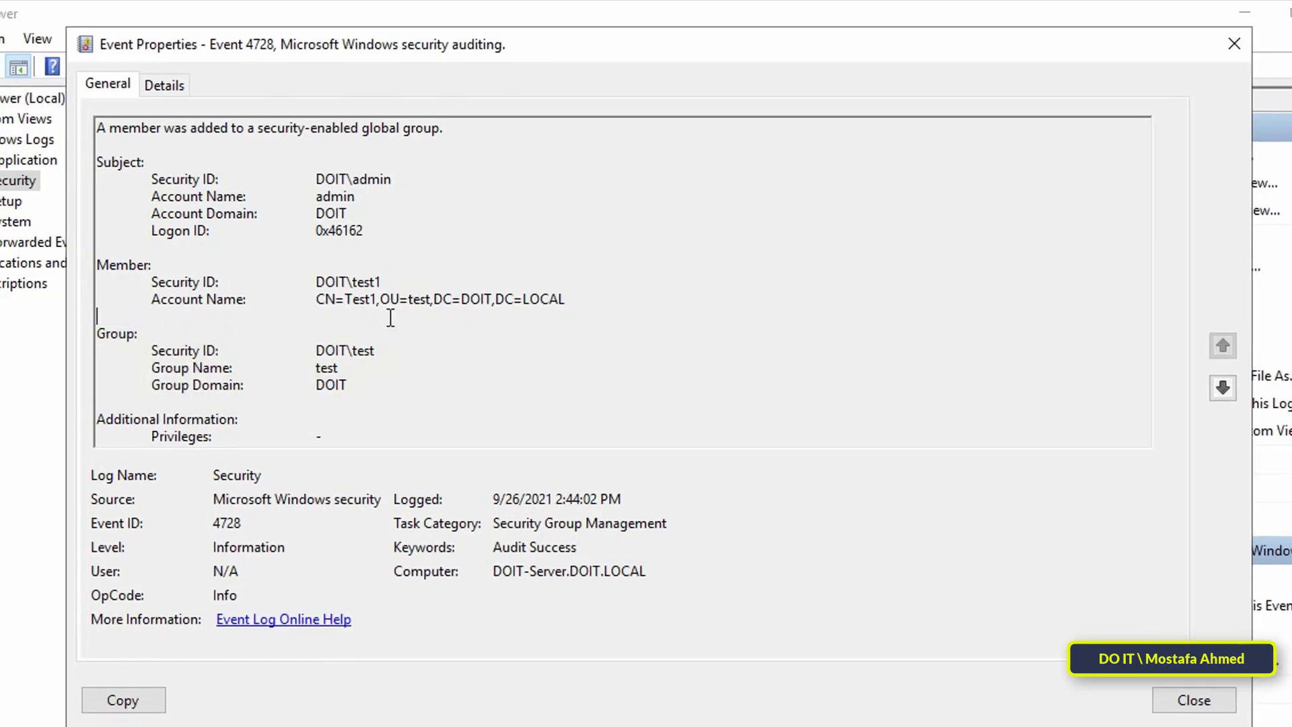
pyautogui.doubleClick(313, 368)
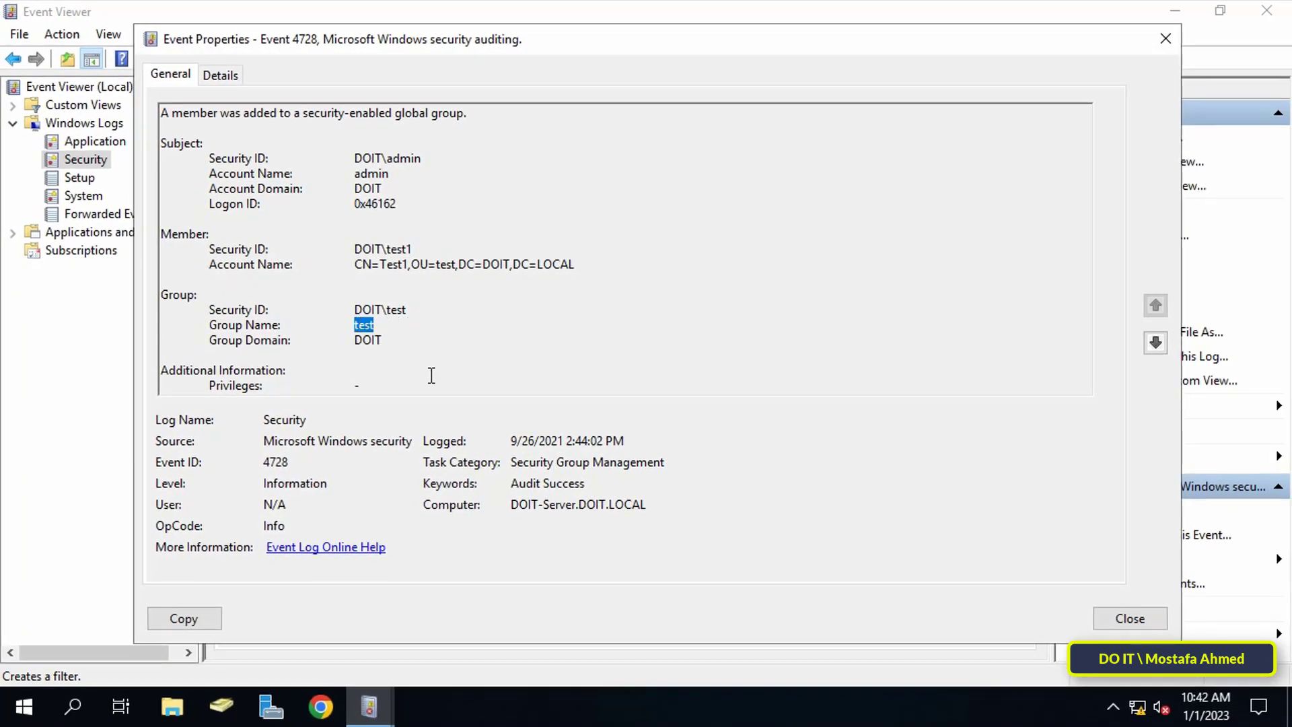
pyautogui.click(438, 341)
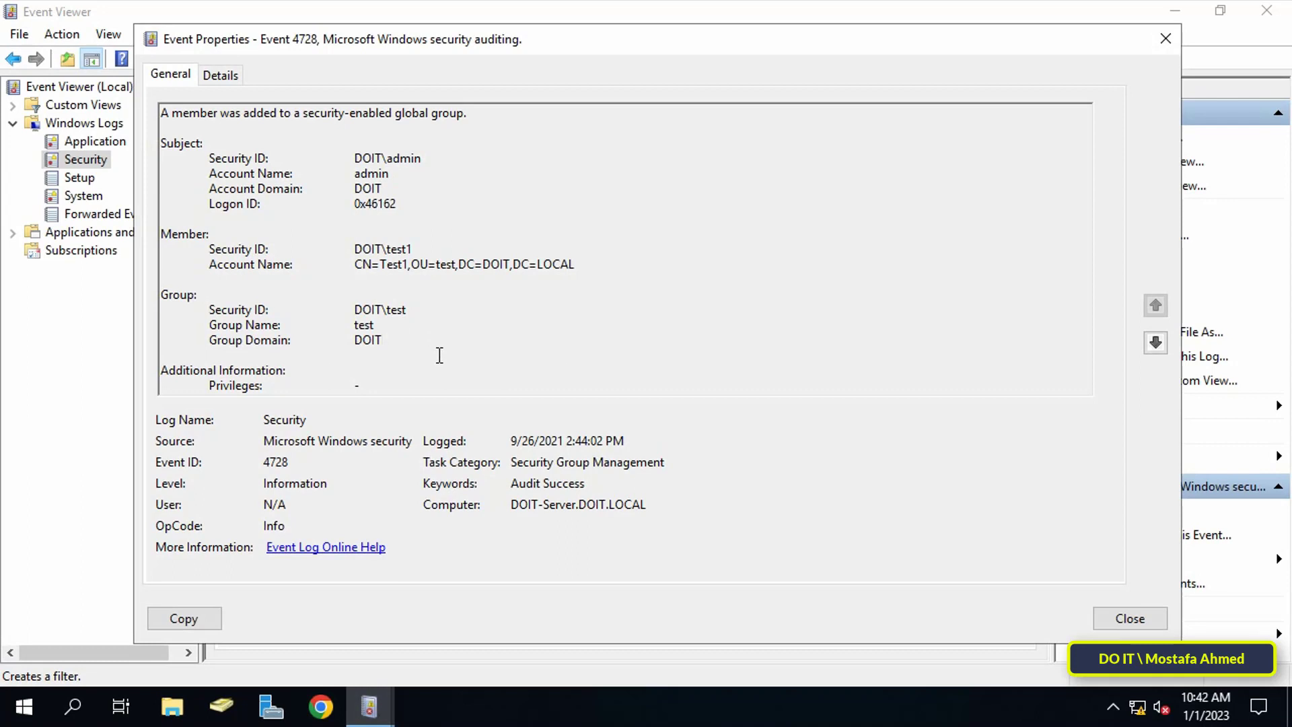